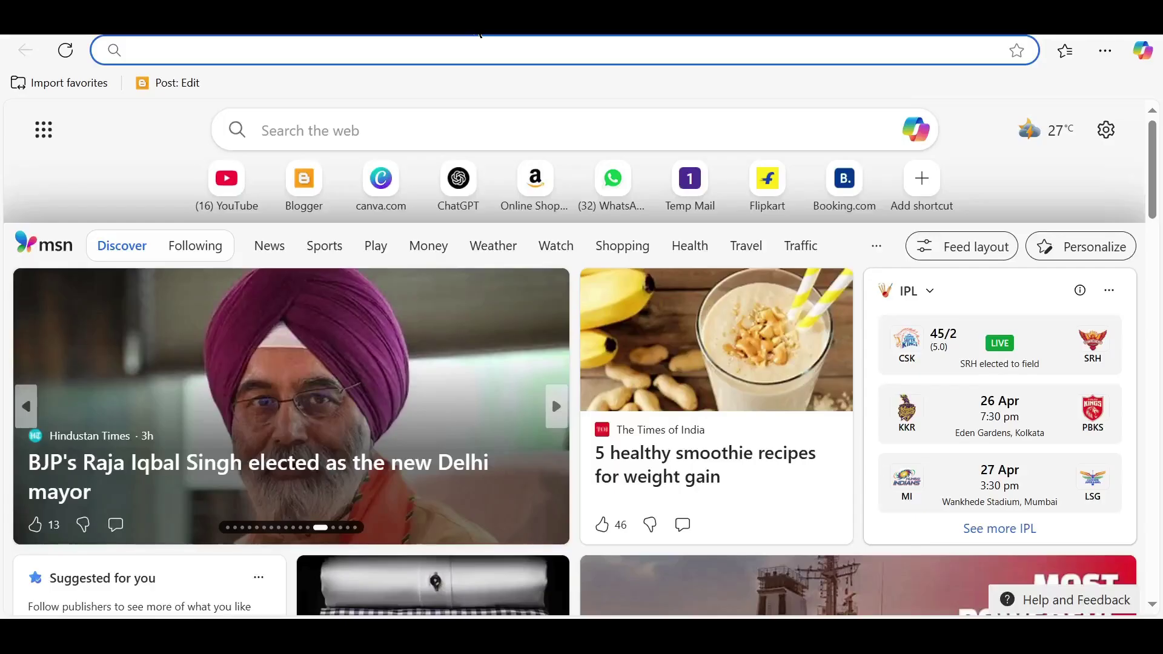
# Load the Zapier website from the address bar and open its sign-up form
pyautogui.write('zap')
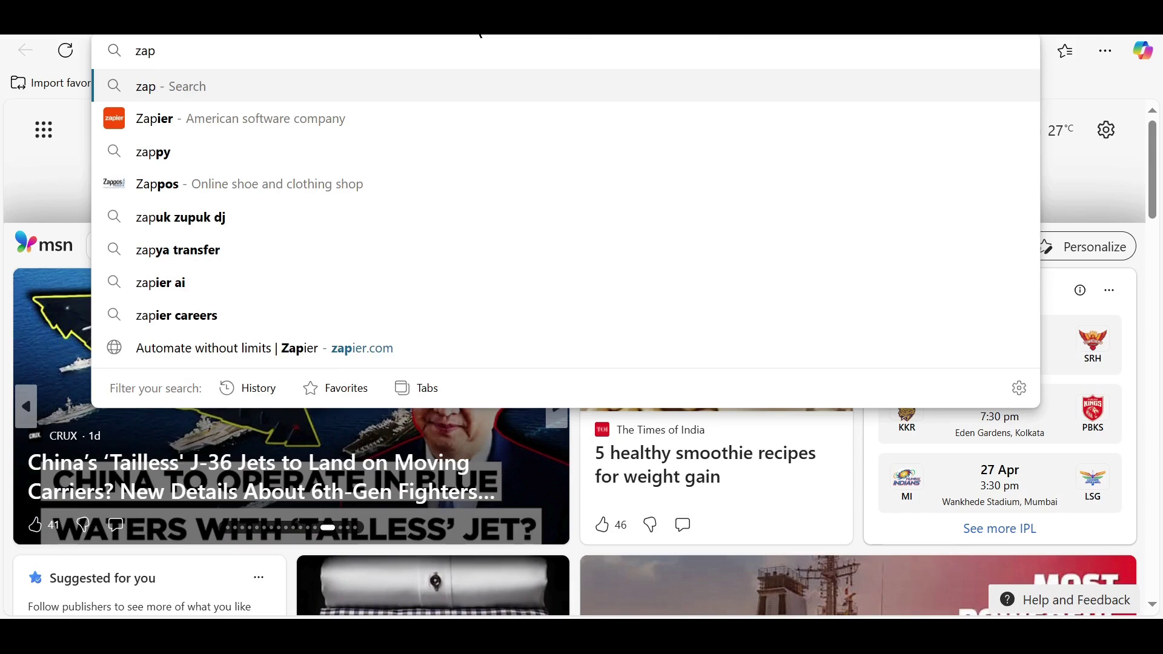
pyautogui.write('ier')
pyautogui.press('Return')
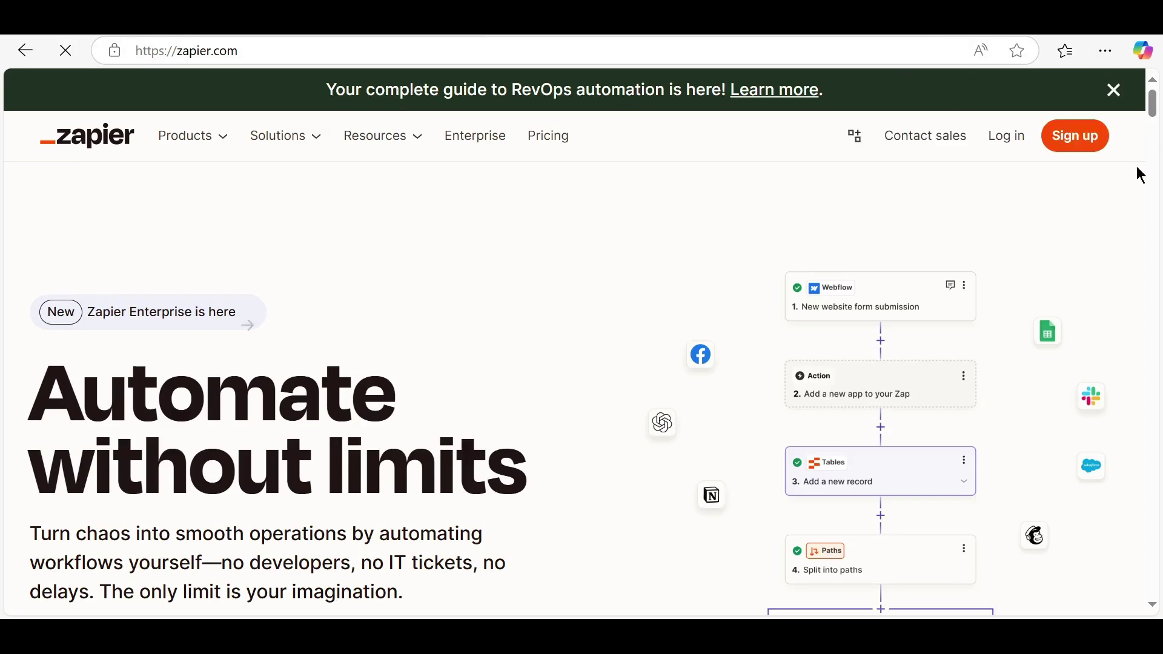
pyautogui.click(1085, 147)
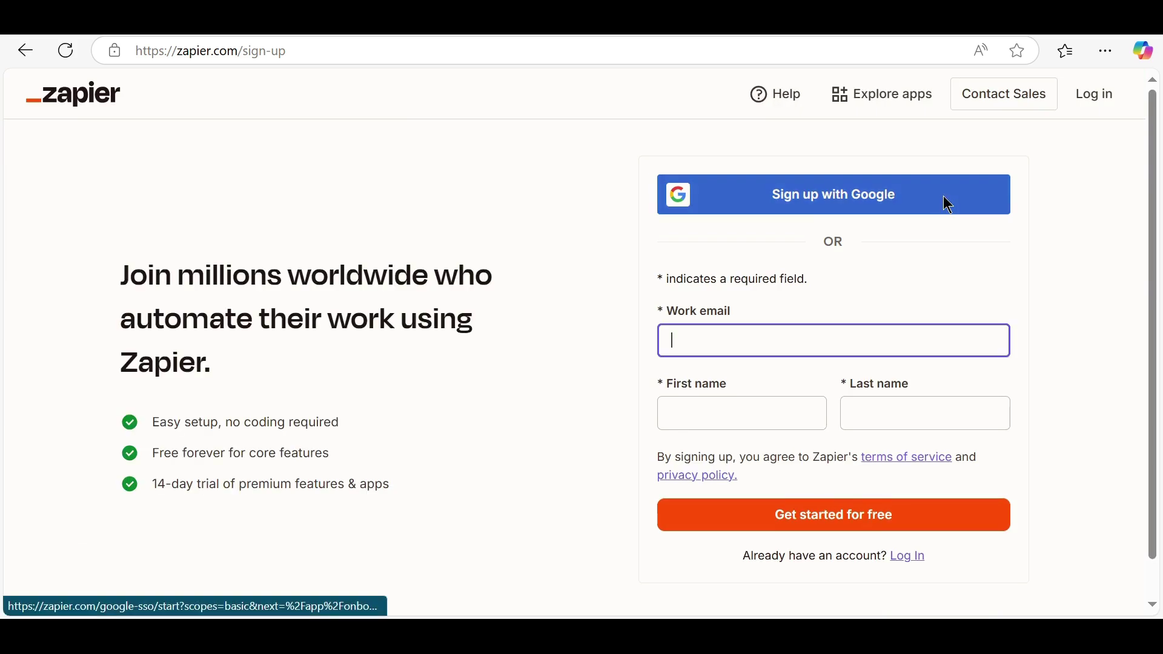
# Sign up with a Google account and reach a new Untitled Zap draft in the editor
pyautogui.click(856, 197)
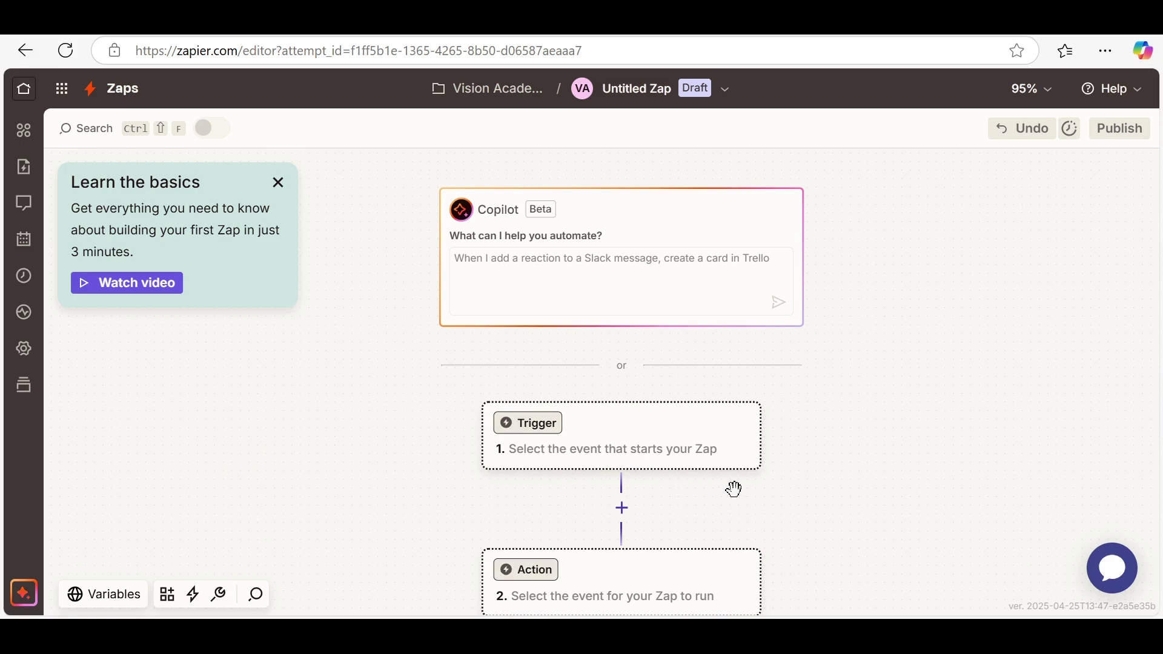
pyautogui.scroll(-3, 734, 489)
pyautogui.scroll(-2, 734, 488)
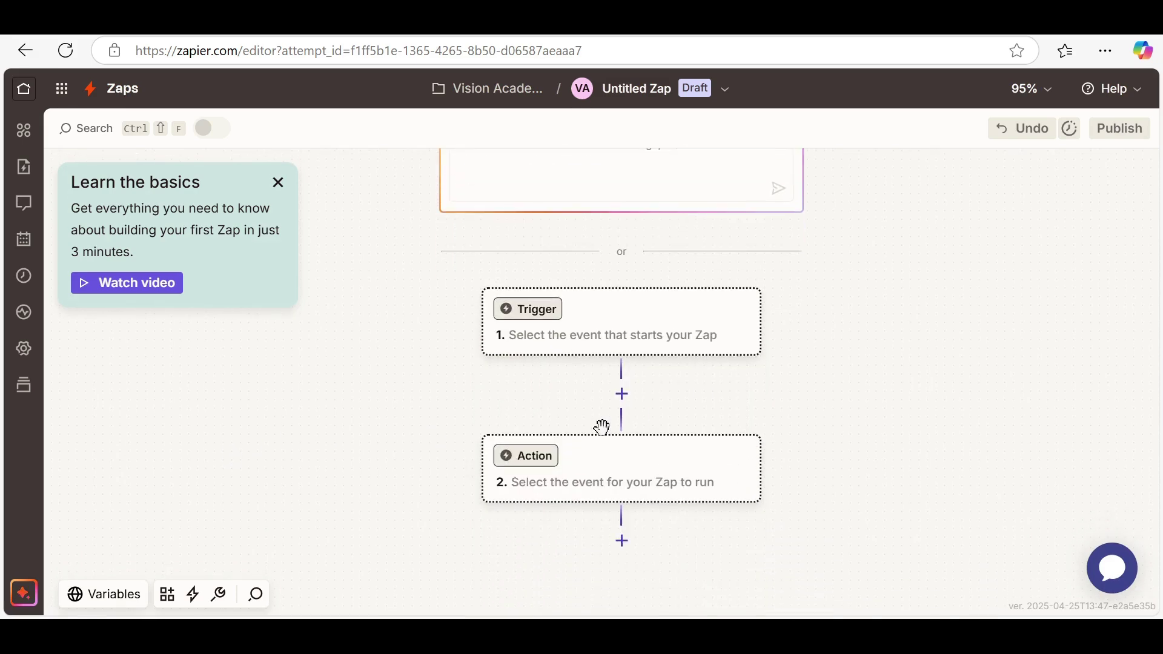
# Make Gmail the trigger app with the New Attachment event
pyautogui.click(553, 324)
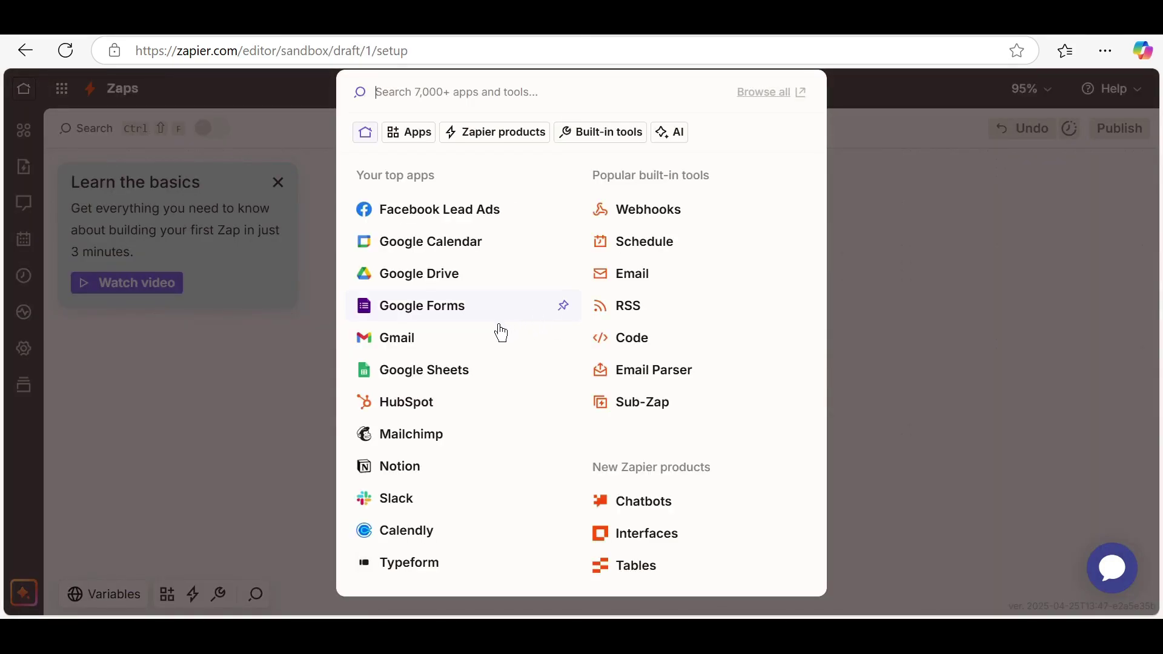
pyautogui.click(426, 349)
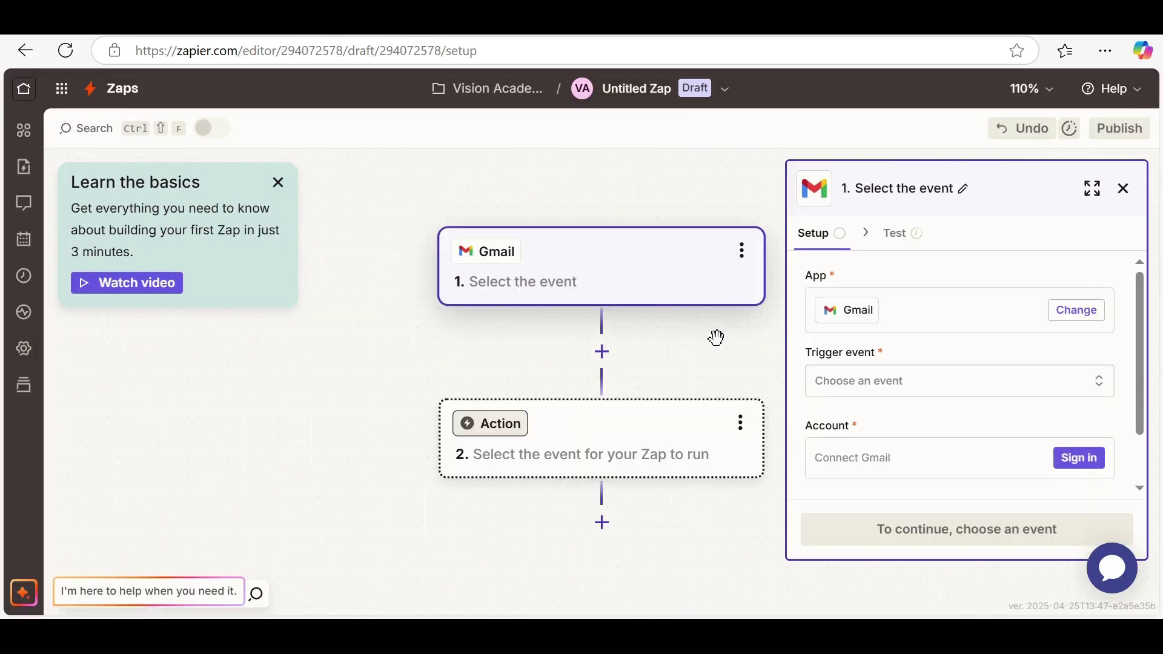
pyautogui.click(913, 388)
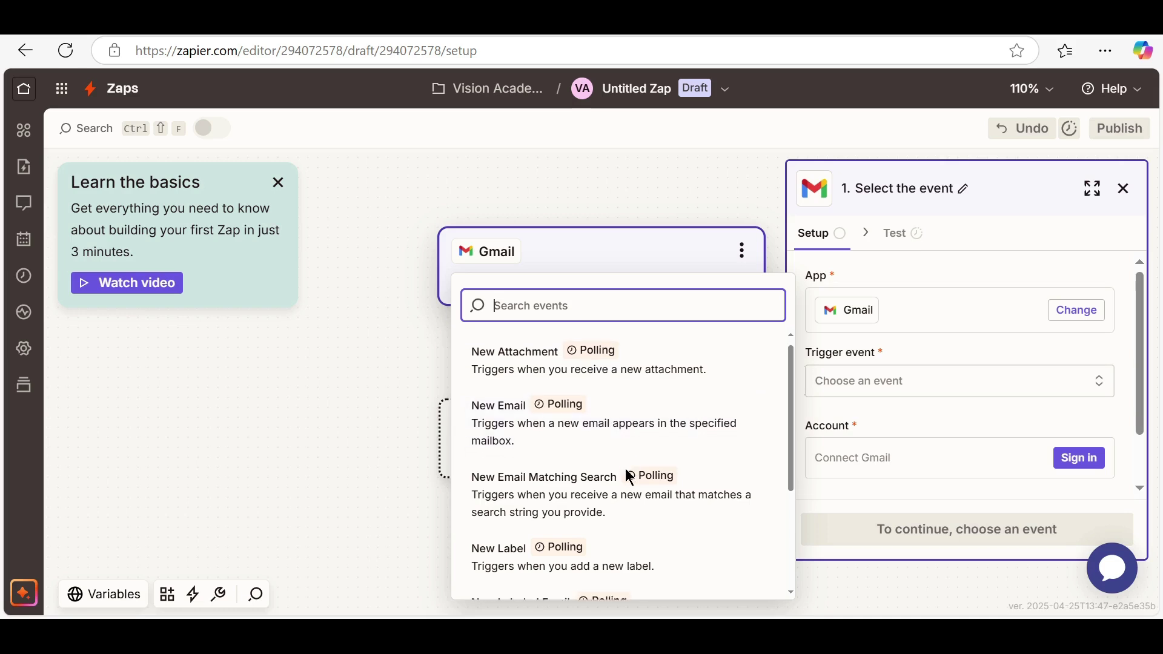
pyautogui.click(558, 375)
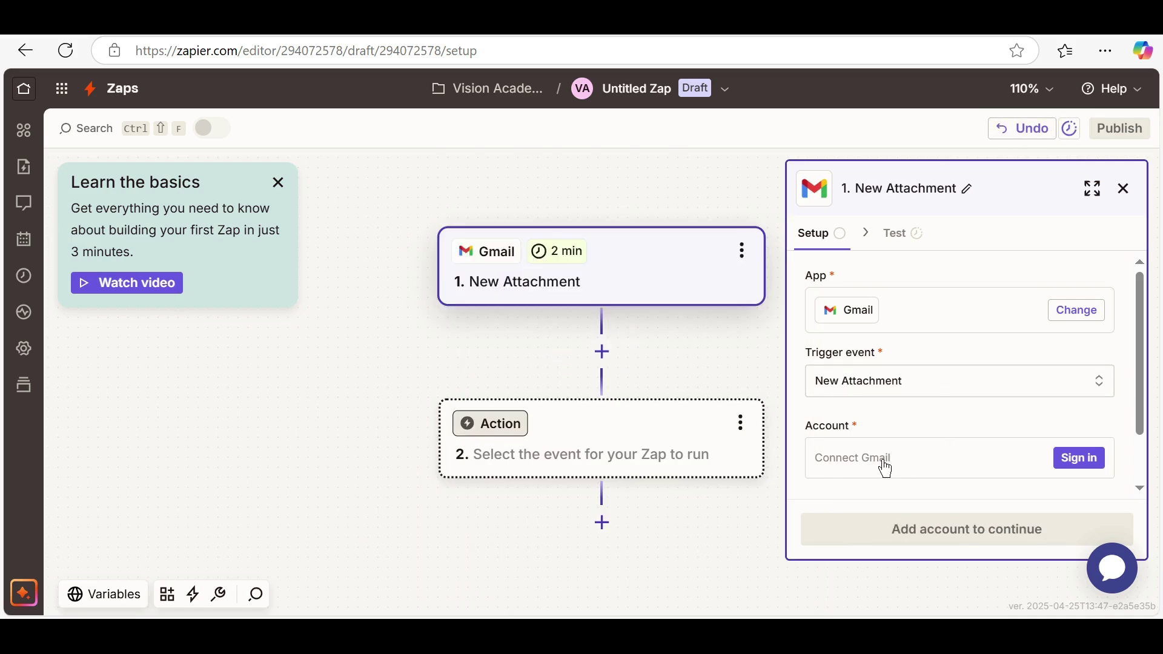
# Connect a Gmail account to the trigger by granting Zapier access on Google's consent page
pyautogui.click(885, 464)
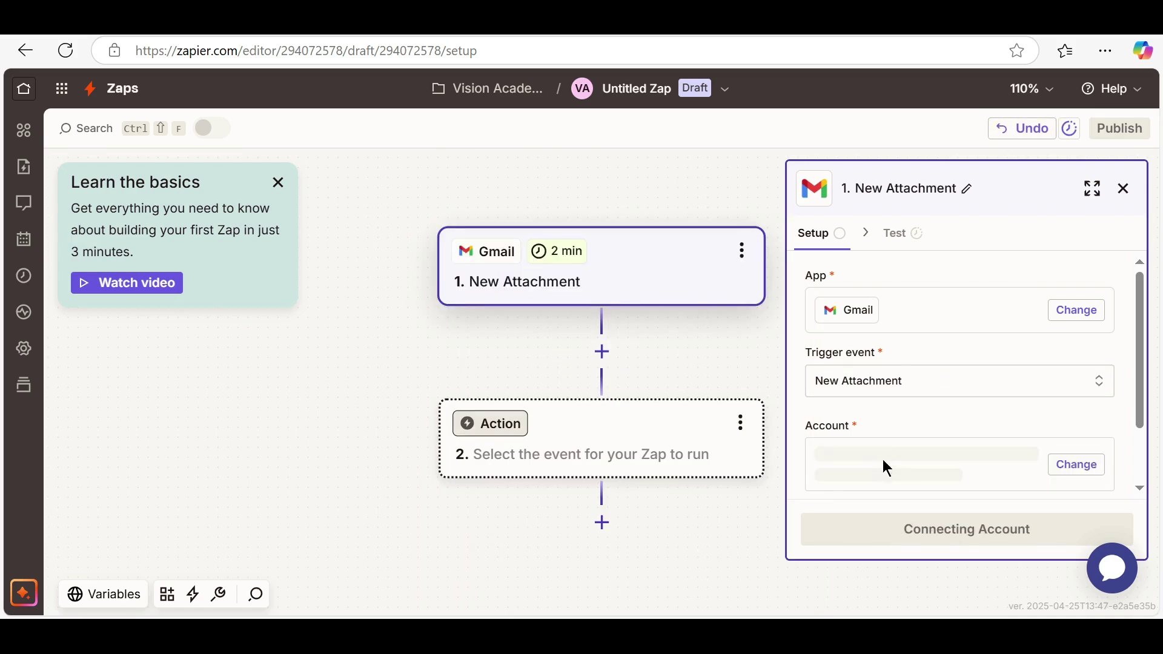
pyautogui.scroll(-3, 682, 381)
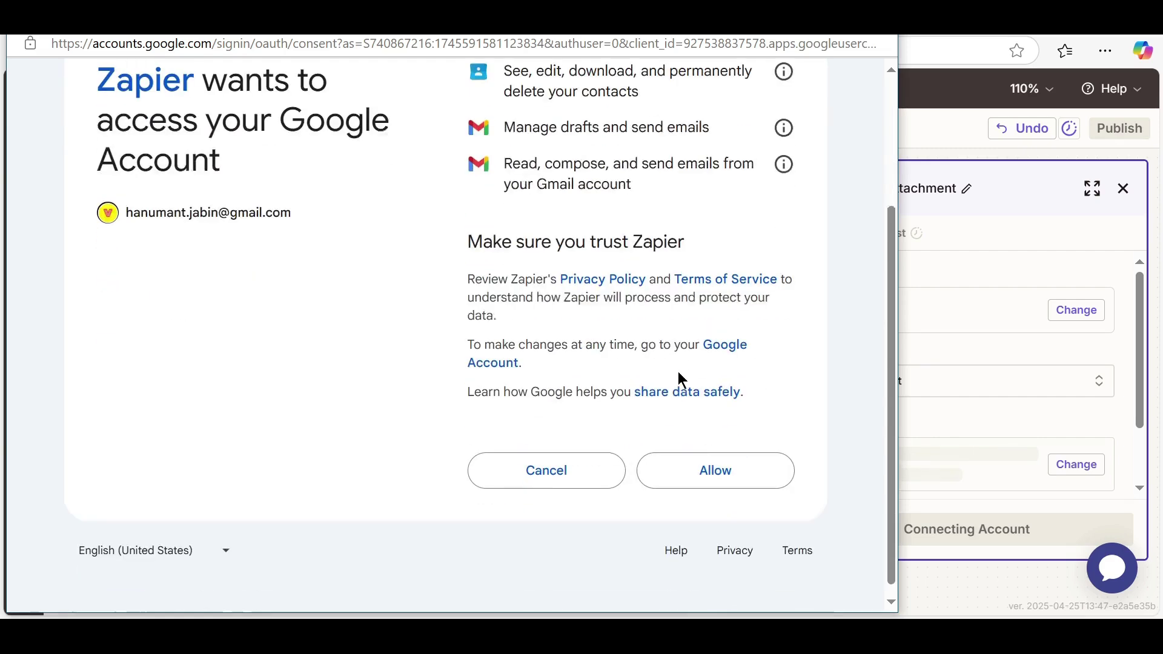
pyautogui.click(703, 467)
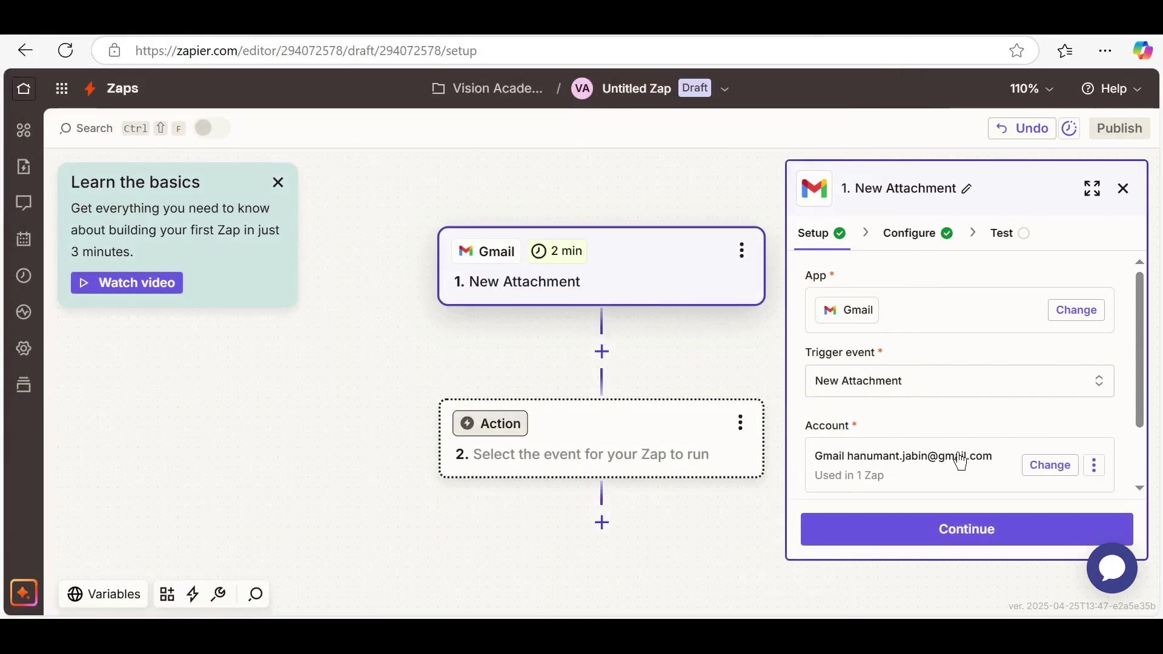
# Set the Gmail trigger's Label or mailbox to INBOX and move on to the Test stage
pyautogui.click(986, 541)
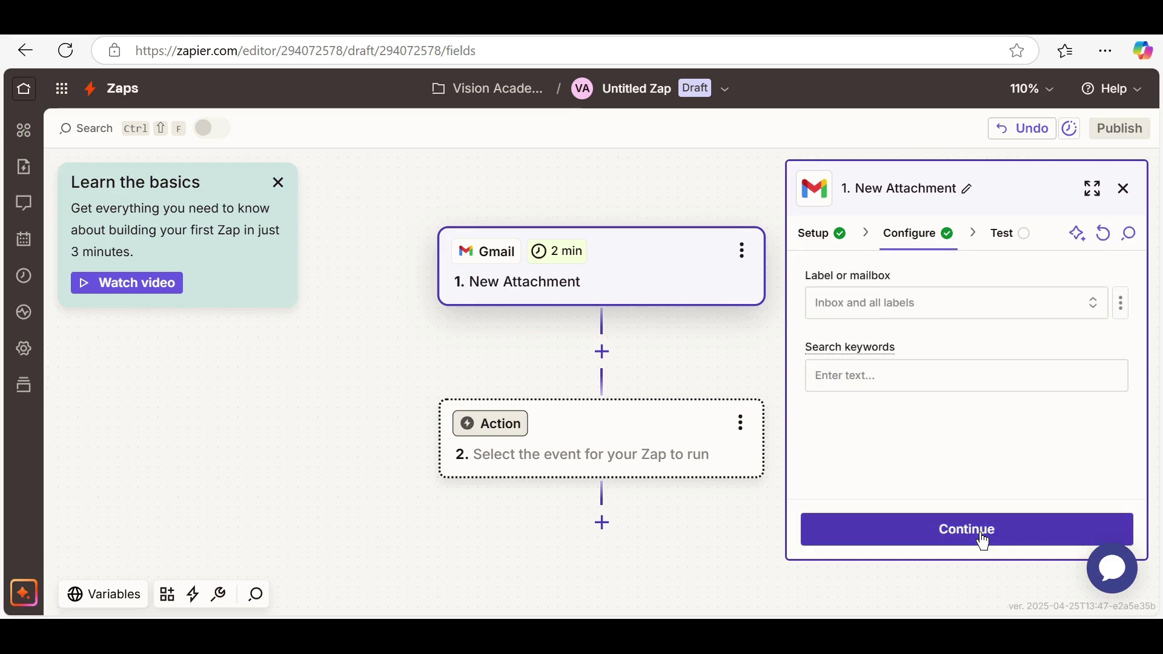
pyautogui.click(934, 312)
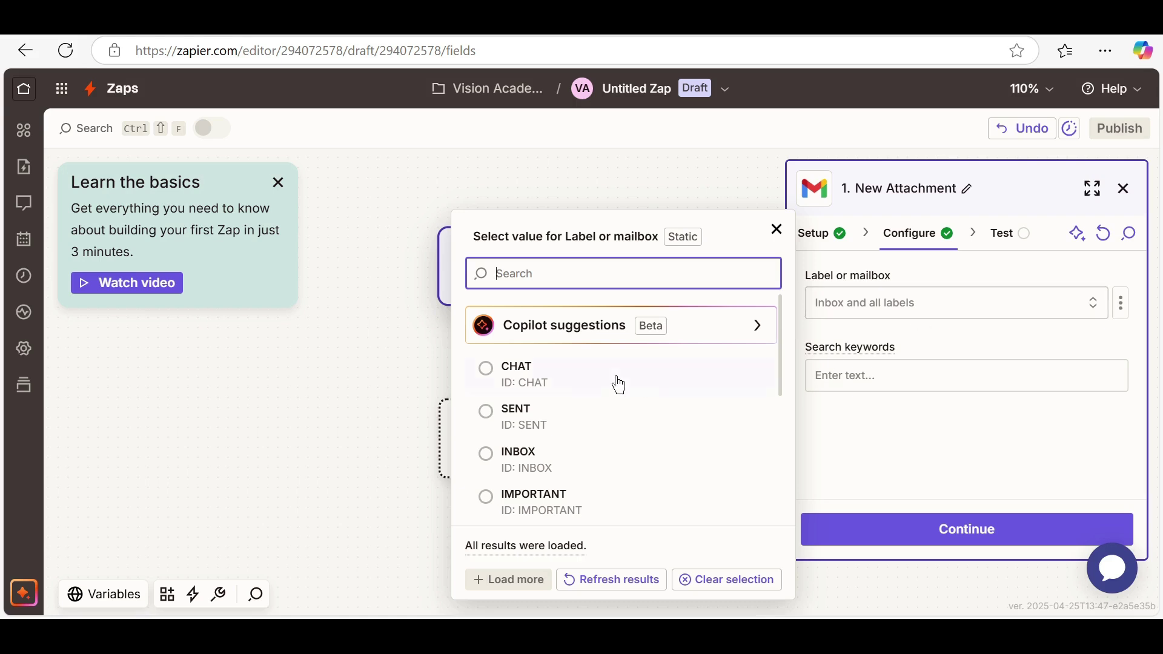
pyautogui.click(490, 464)
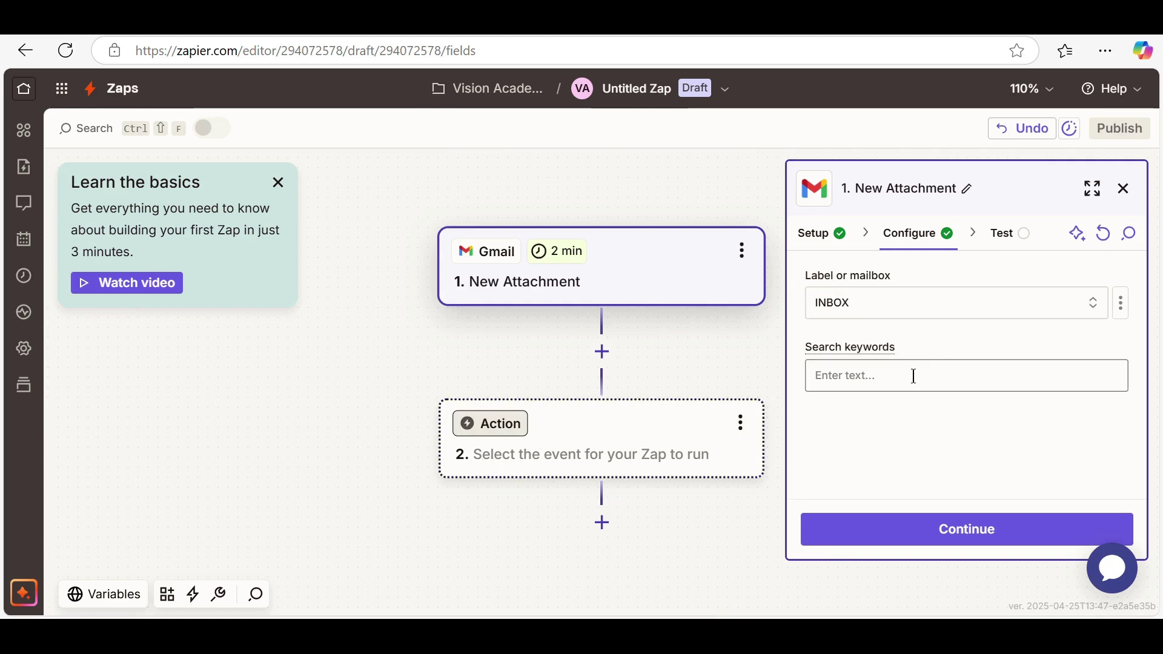
pyautogui.click(958, 539)
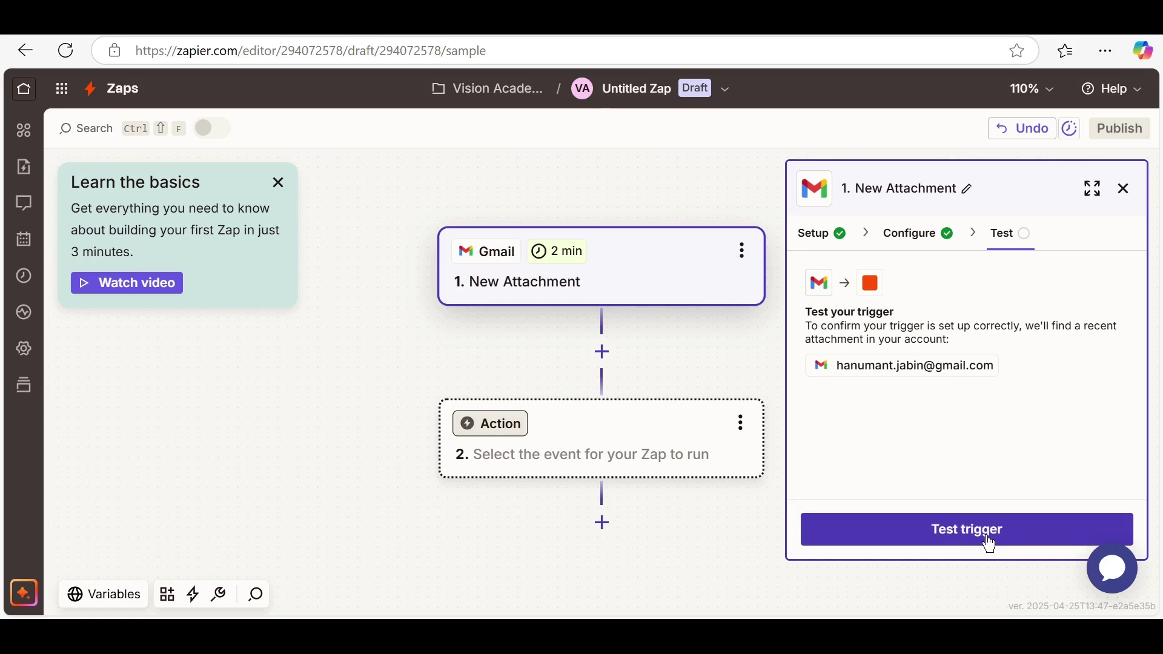
# Run the trigger test and review the returned Attachment A and Attachment B records
pyautogui.click(982, 541)
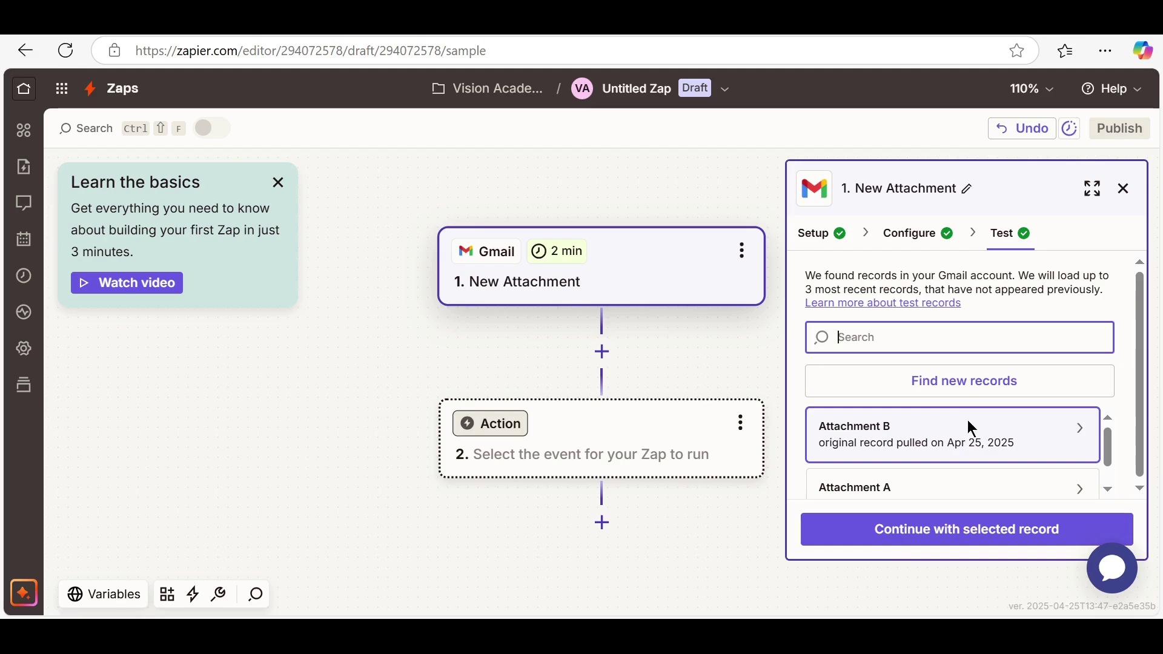
pyautogui.scroll(-1, 985, 452)
pyautogui.scroll(1, 984, 452)
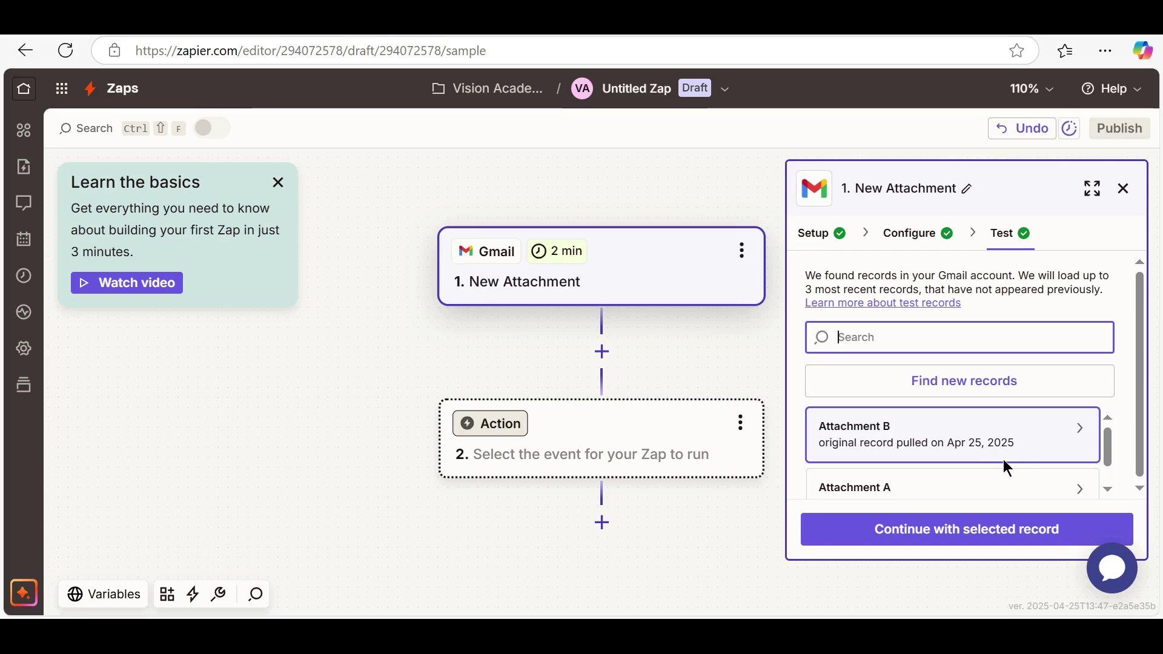
pyautogui.scroll(-1, 1003, 459)
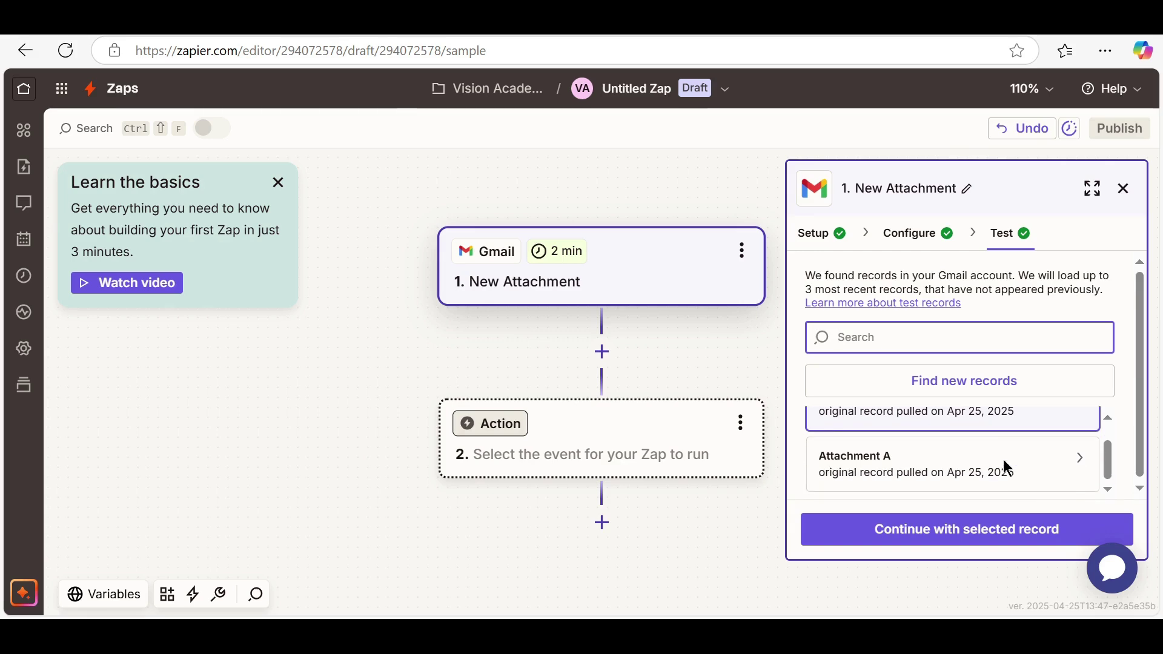
pyautogui.scroll(1, 1004, 461)
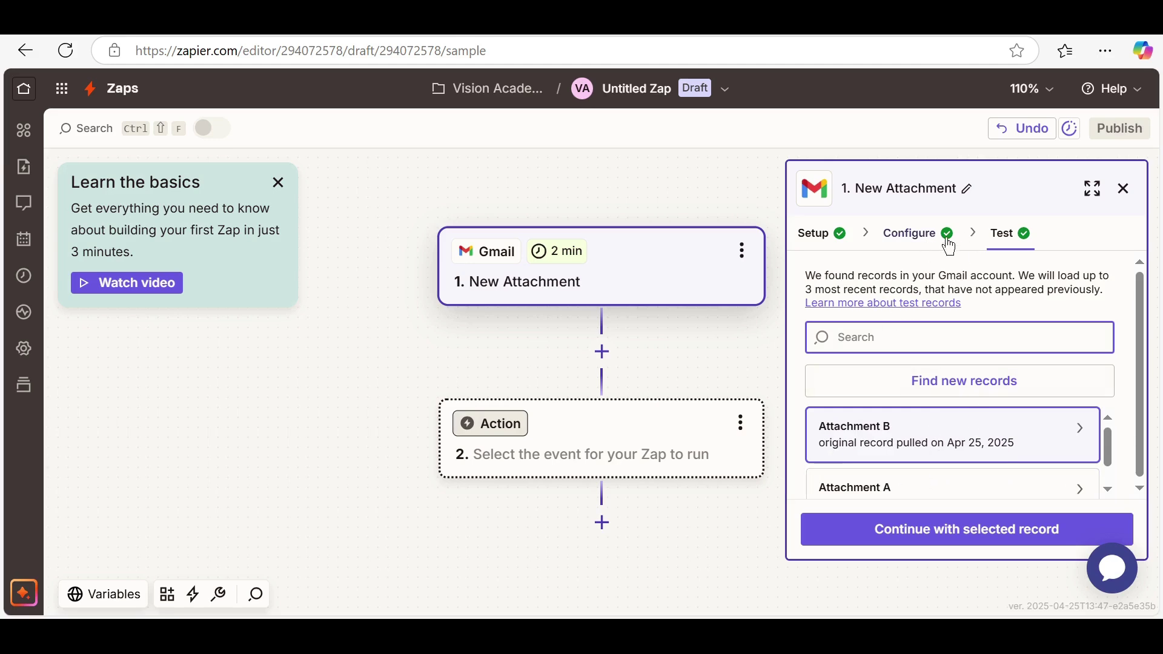
# Add a Google Drive Upload File action and begin connecting a Google Drive account
pyautogui.click(507, 437)
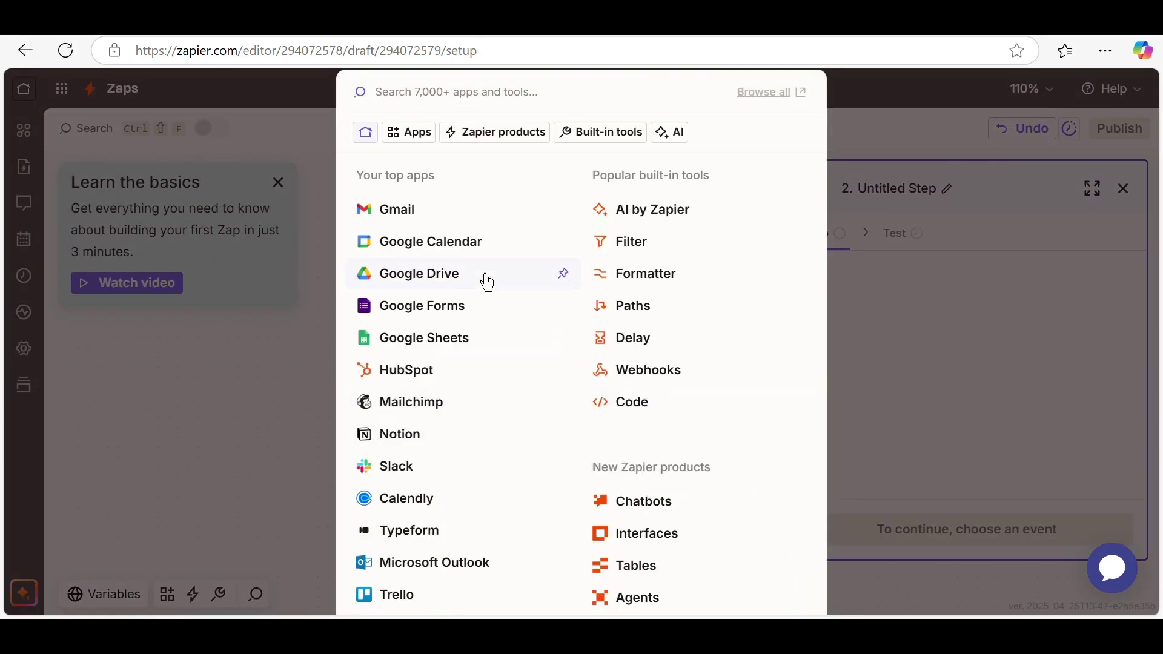
pyautogui.click(433, 270)
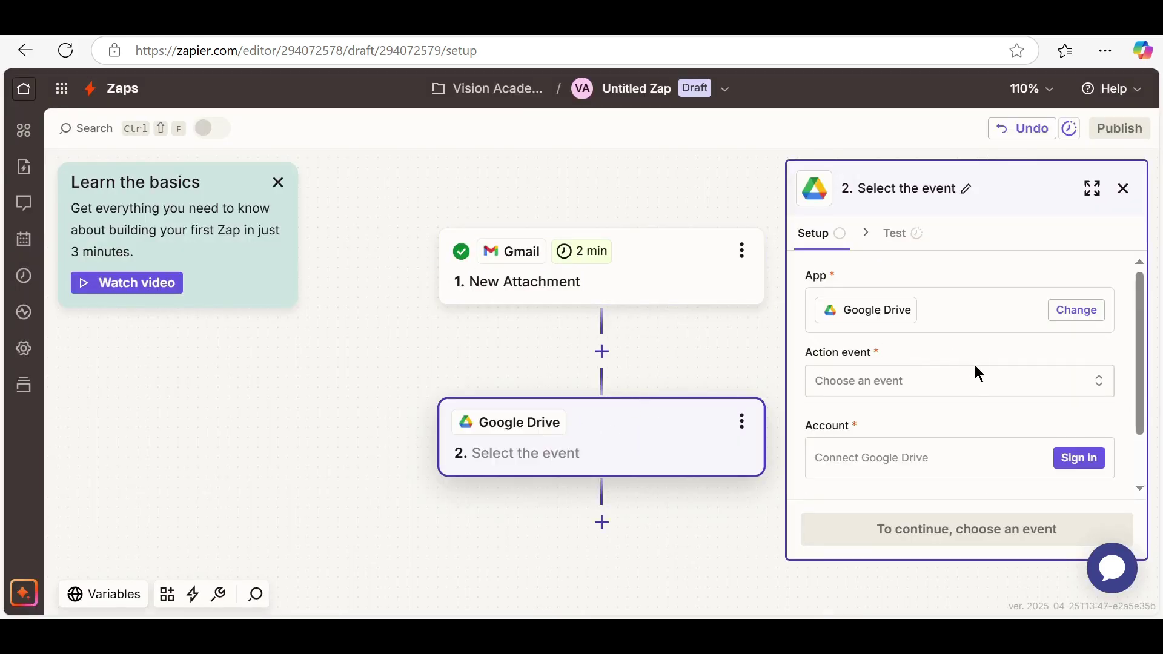
pyautogui.click(965, 392)
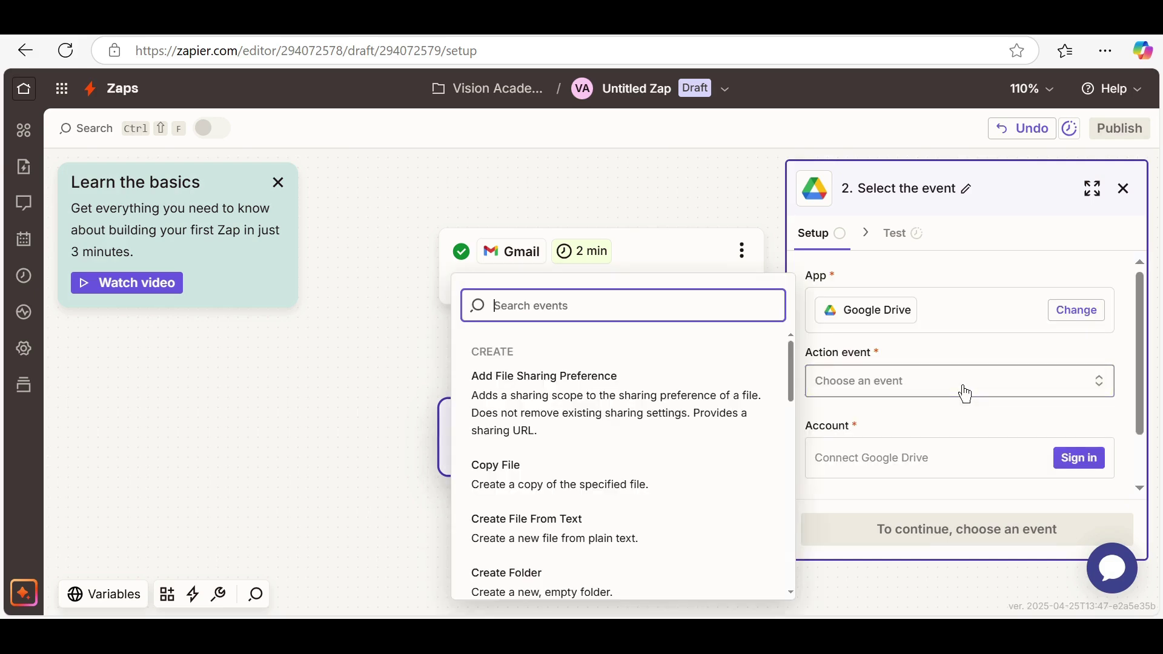
pyautogui.scroll(-1, 644, 443)
pyautogui.scroll(-5, 644, 444)
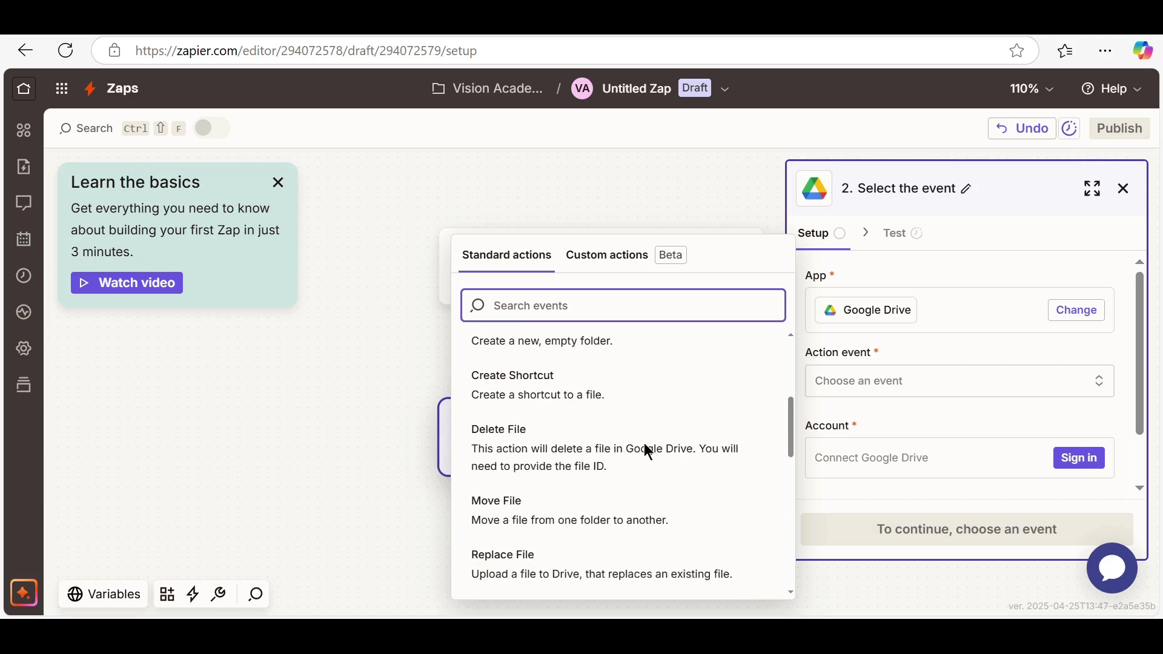
pyautogui.scroll(-3, 647, 452)
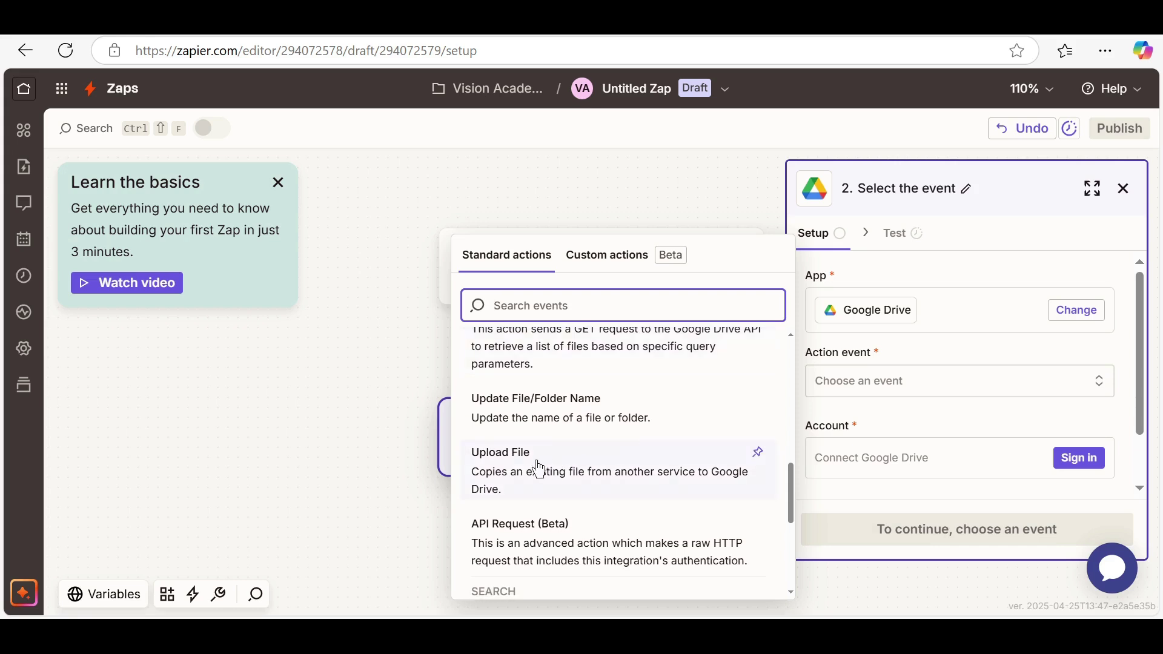
pyautogui.click(517, 455)
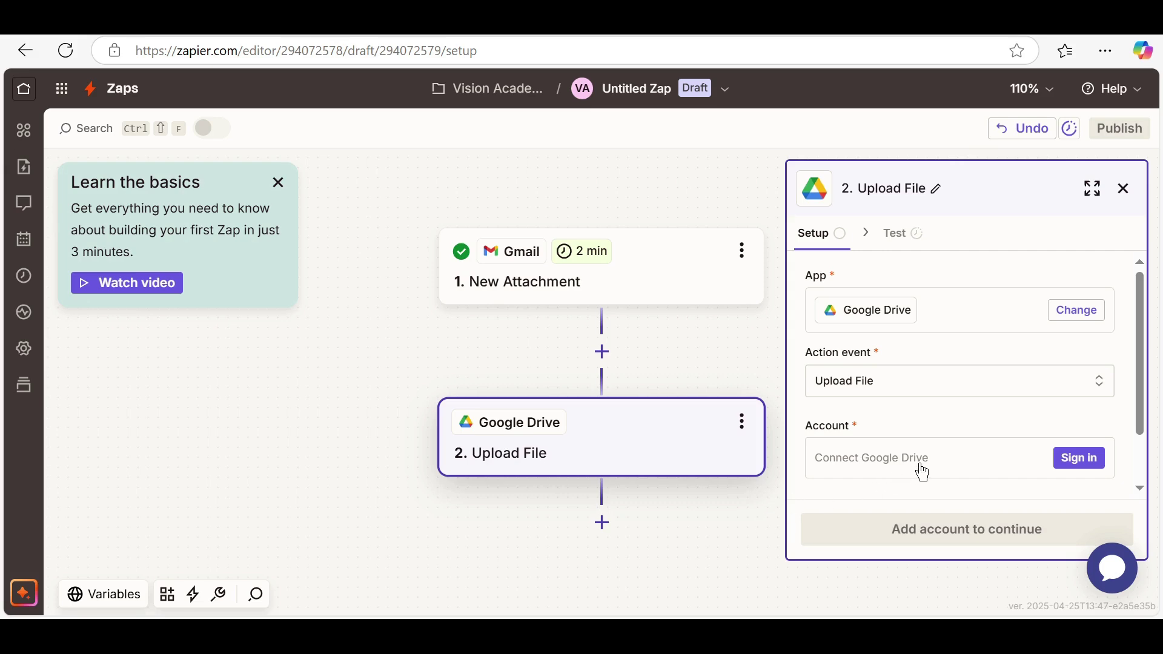
pyautogui.click(914, 473)
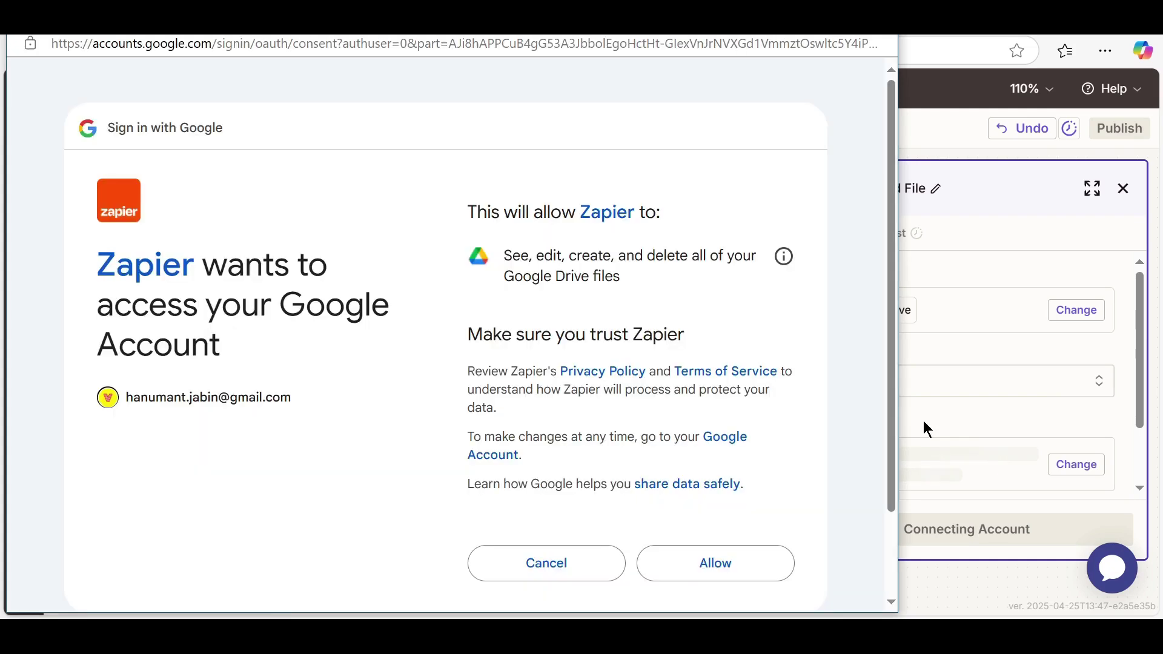
pyautogui.click(713, 562)
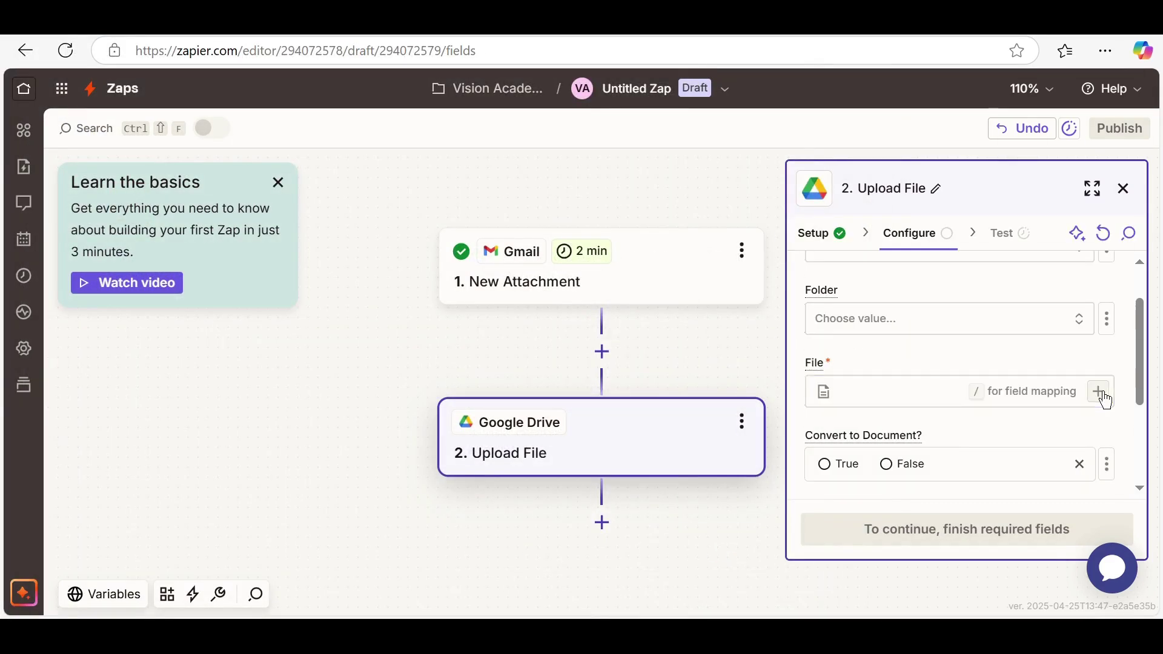
pyautogui.click(1099, 393)
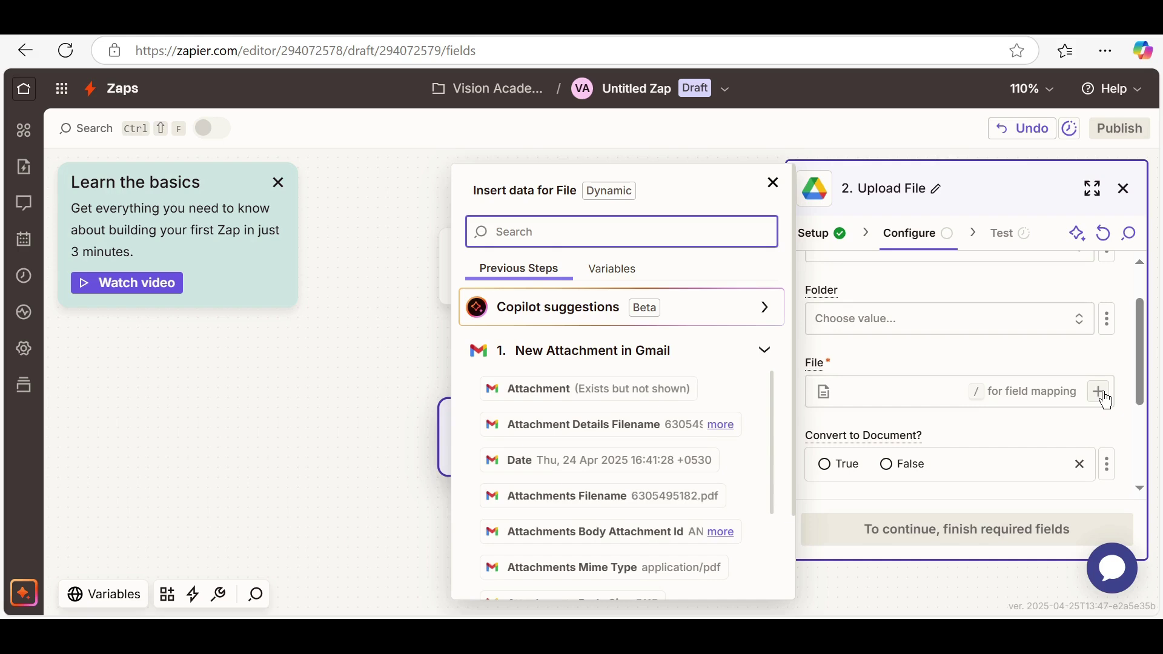
pyautogui.click(663, 359)
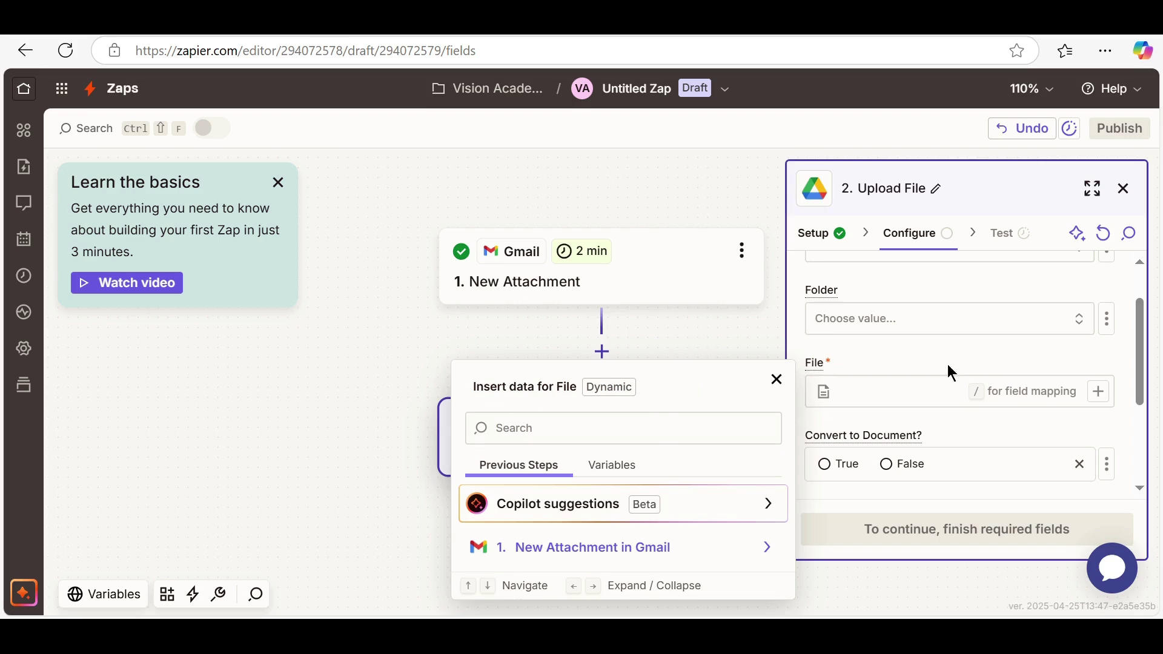
pyautogui.click(674, 548)
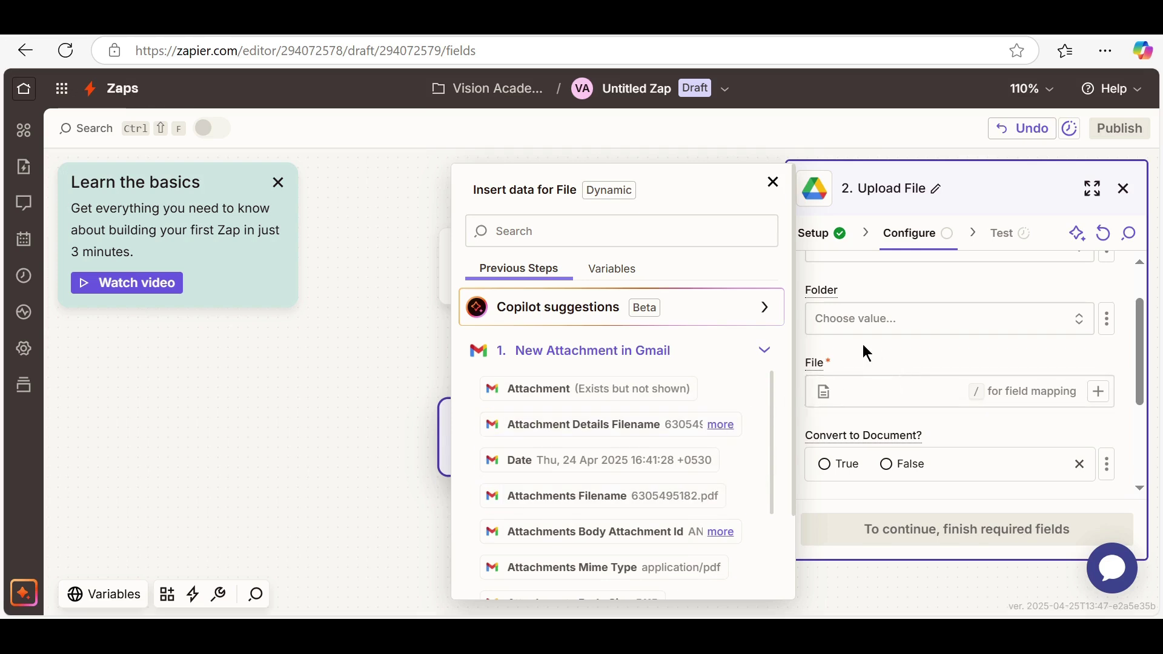
pyautogui.click(981, 292)
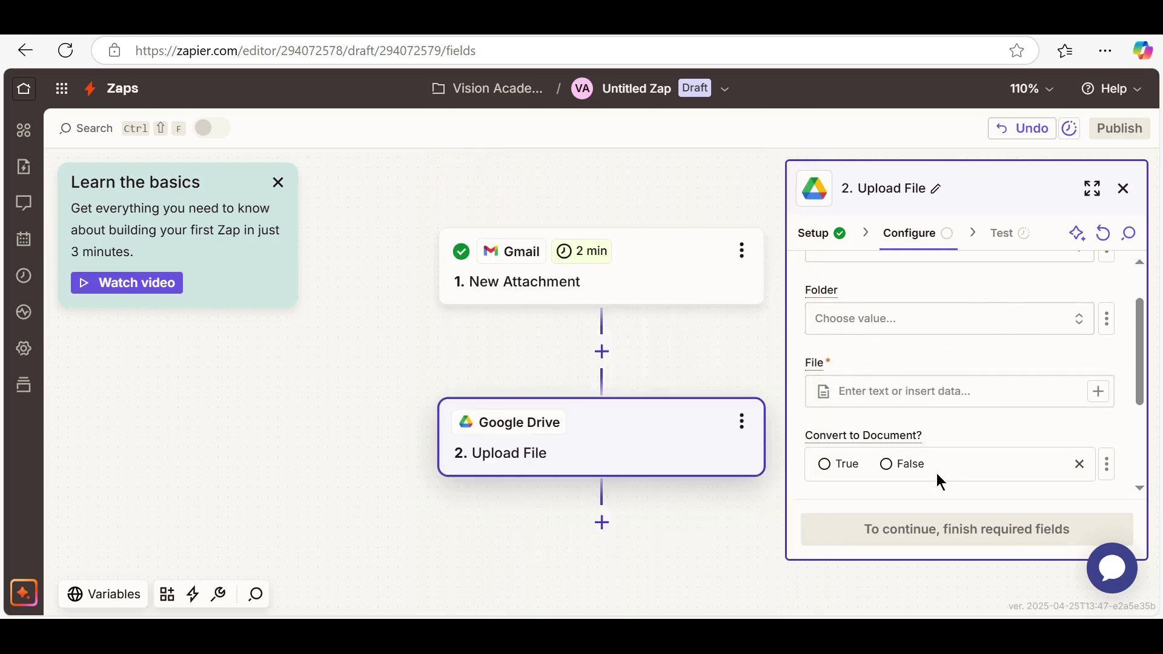
pyautogui.scroll(-2, 968, 452)
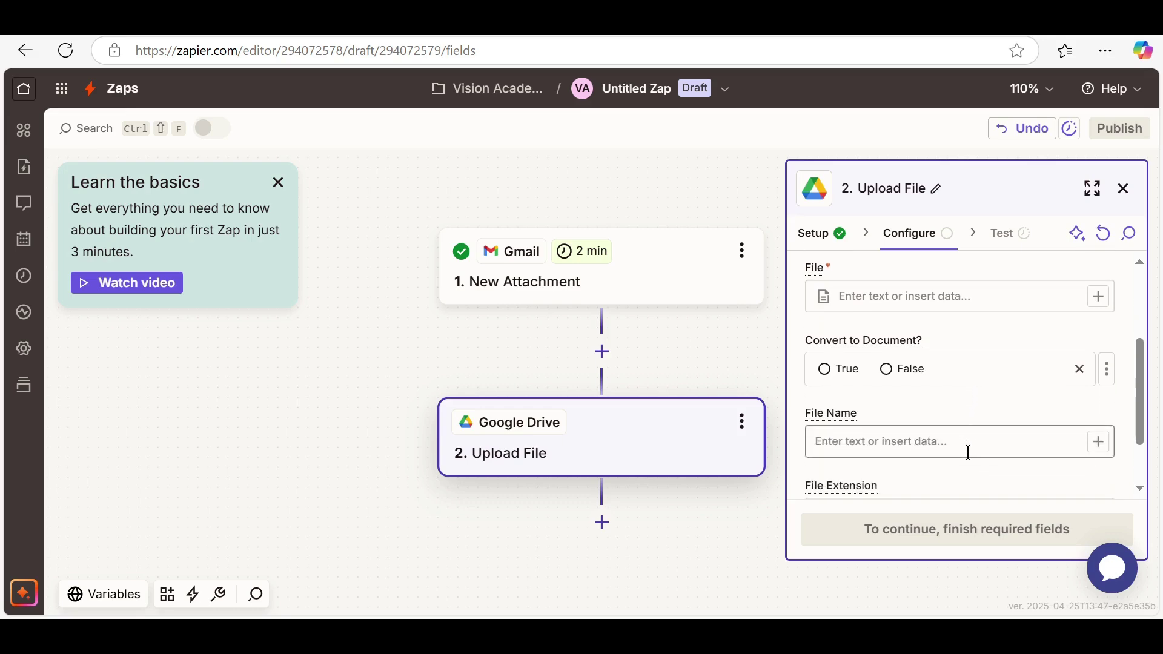
# Set Convert to Document? to False and enter 'Test' in the Upload File step's File field
pyautogui.click(885, 369)
pyautogui.scroll(-1, 961, 414)
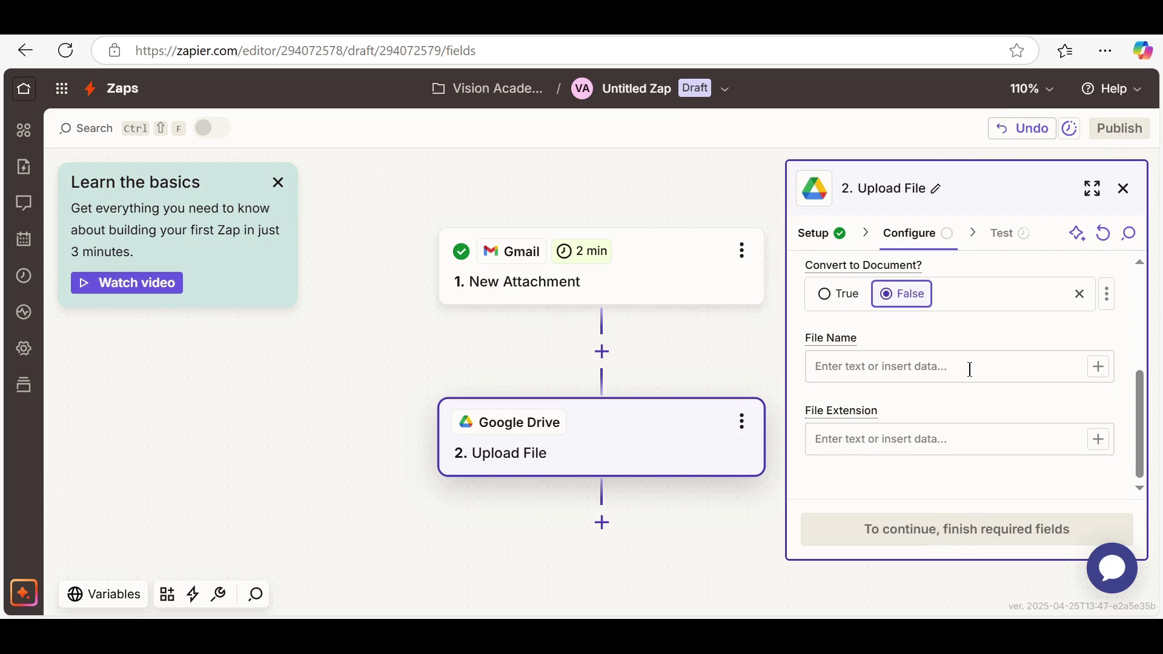
pyautogui.scroll(4, 968, 363)
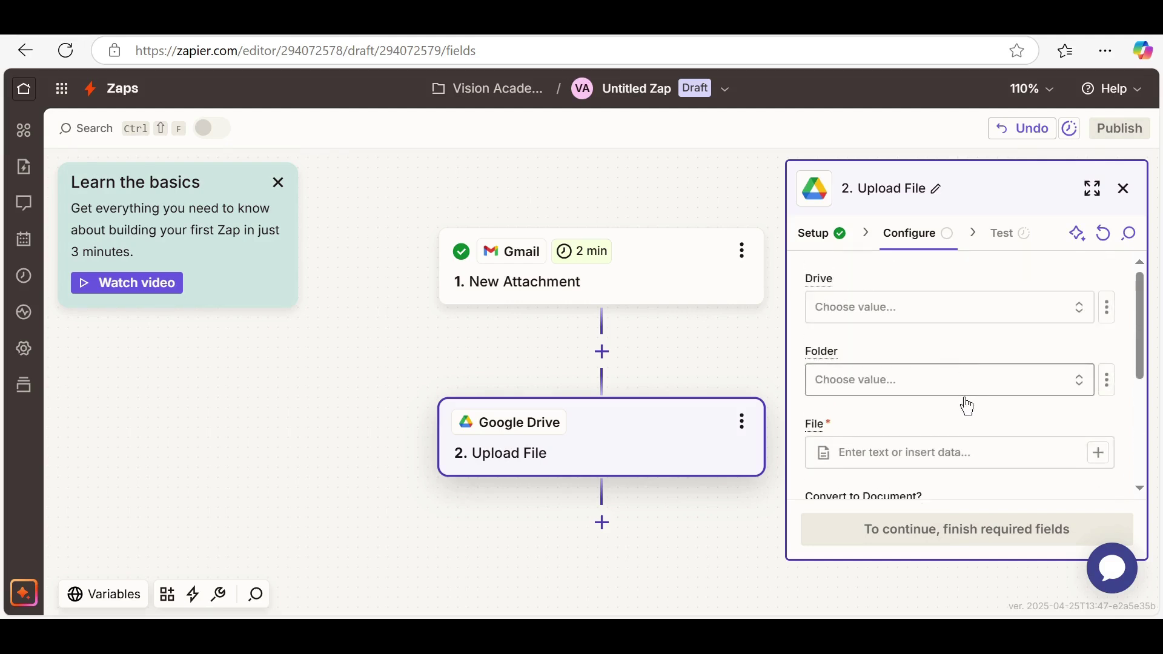
pyautogui.click(951, 452)
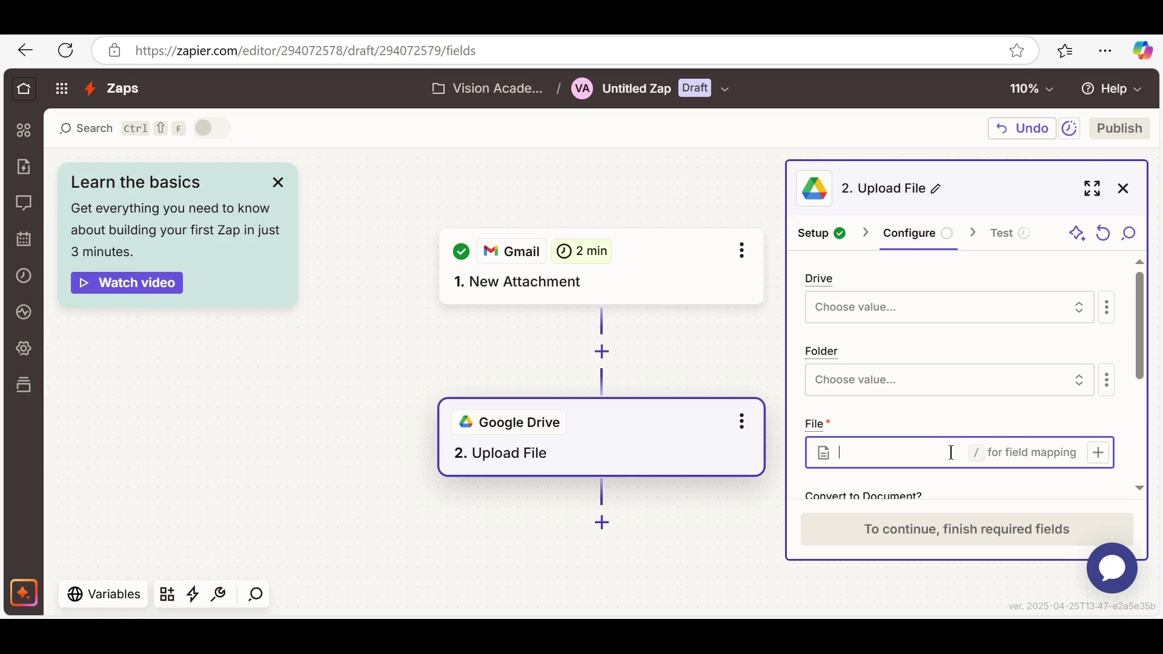
pyautogui.write('Test')
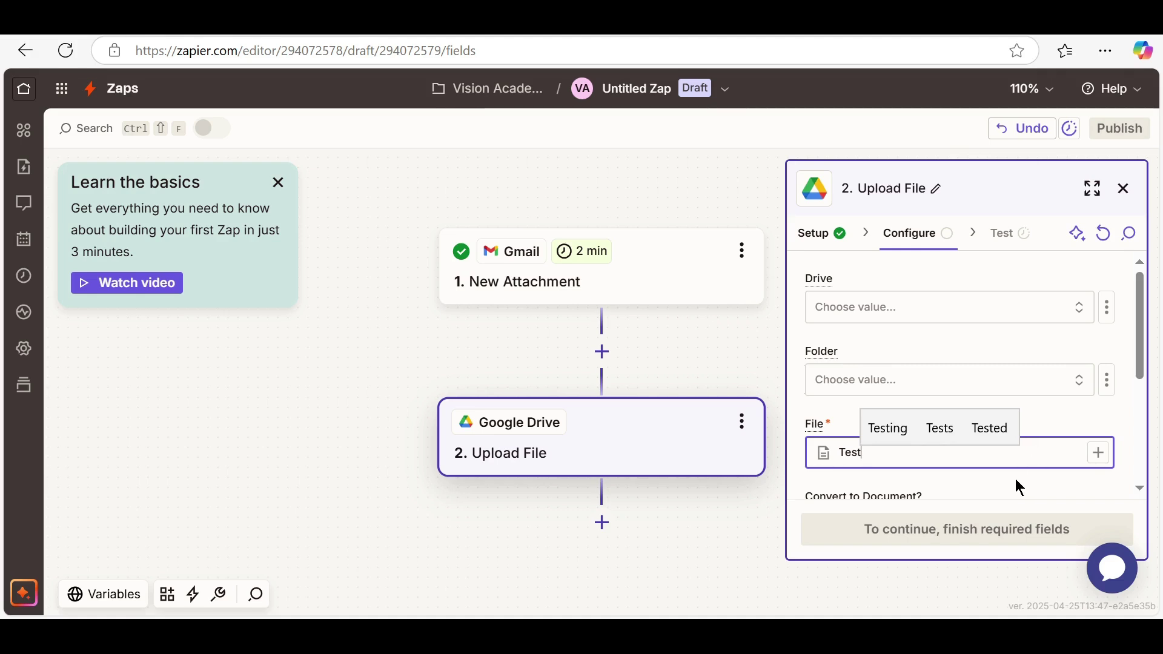
pyautogui.press('Tab')
pyautogui.scroll(-2, 1008, 486)
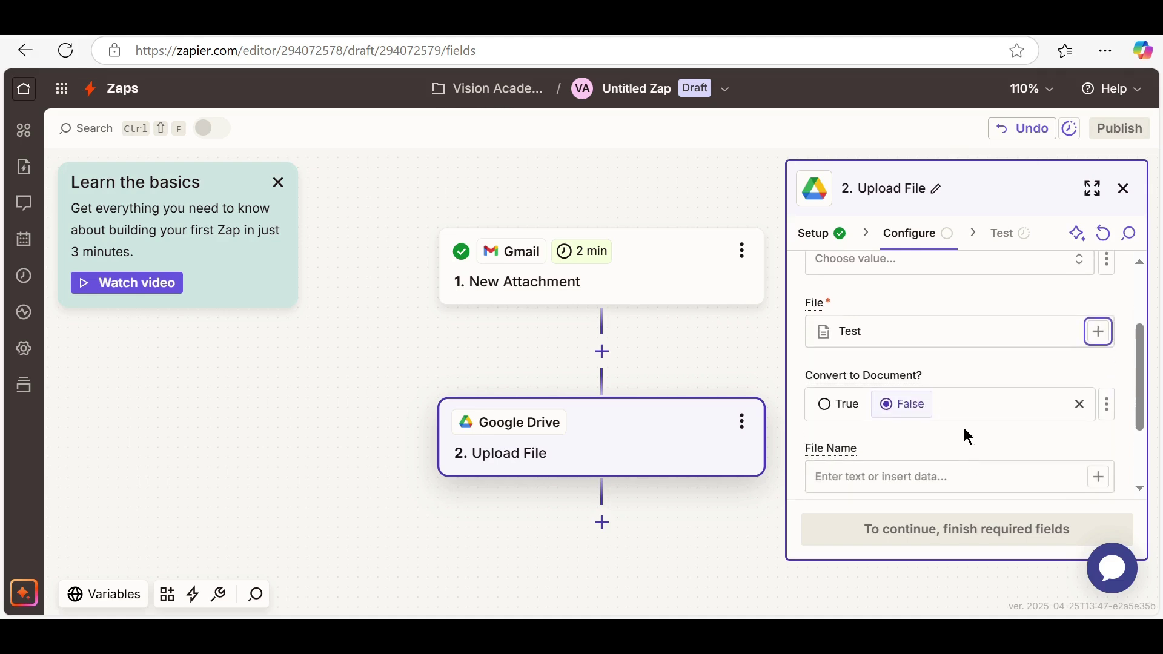
pyautogui.scroll(-1, 911, 467)
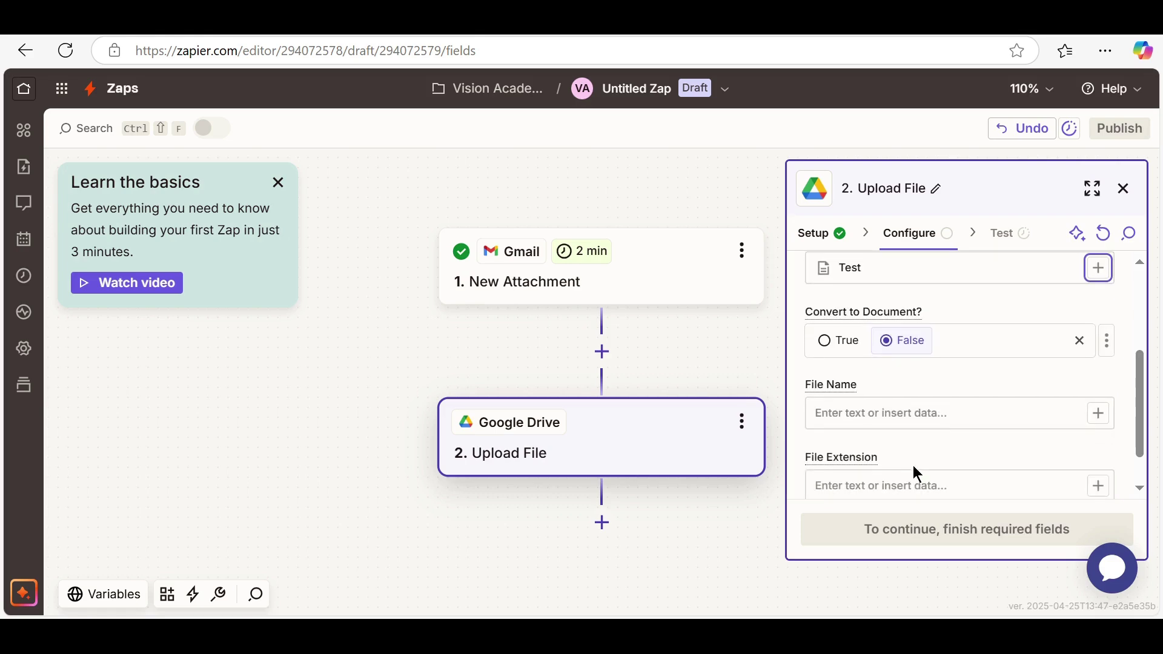
pyautogui.click(921, 405)
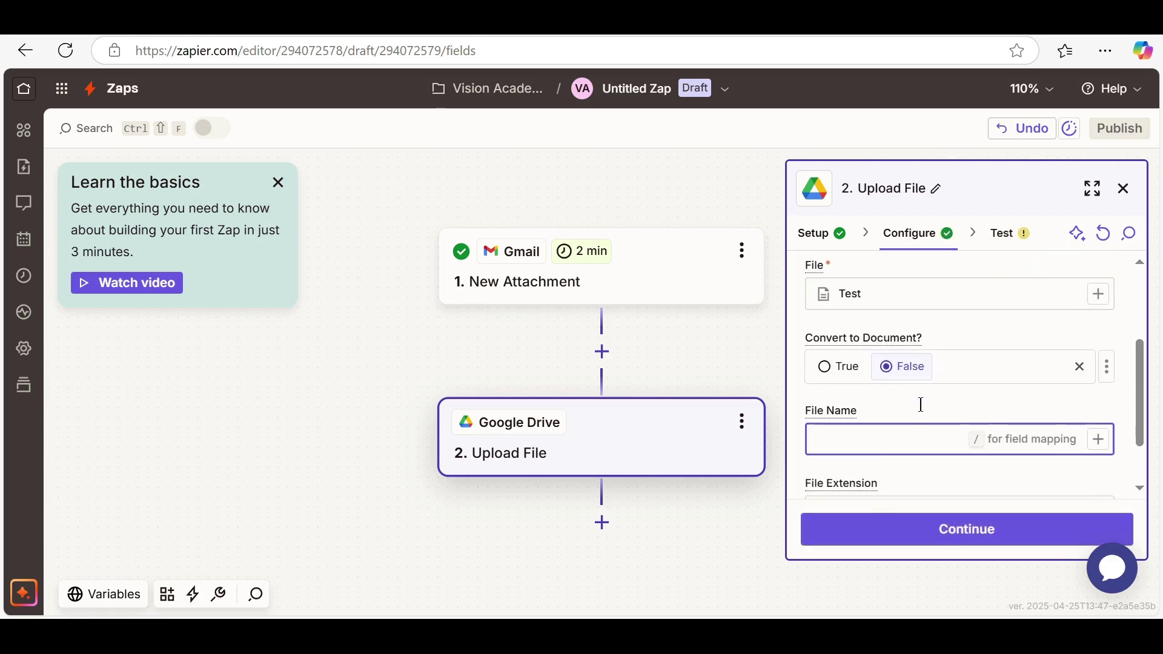
# Finish configuring the Upload File step and send a test upload to Google Drive
pyautogui.click(968, 531)
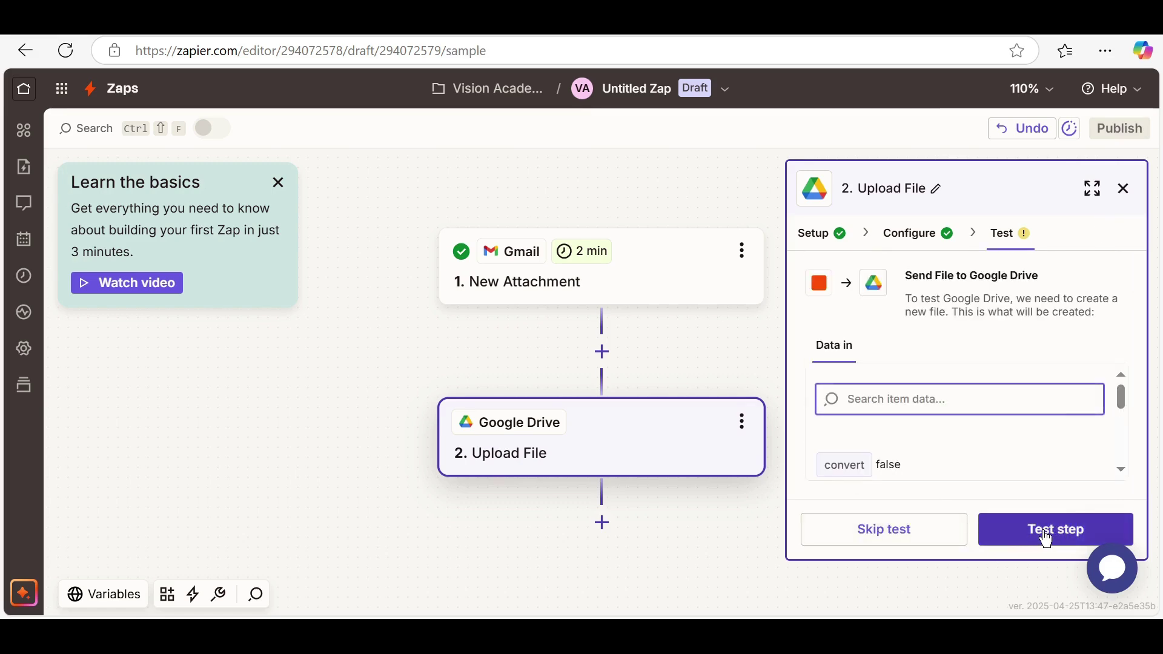
pyautogui.click(1037, 539)
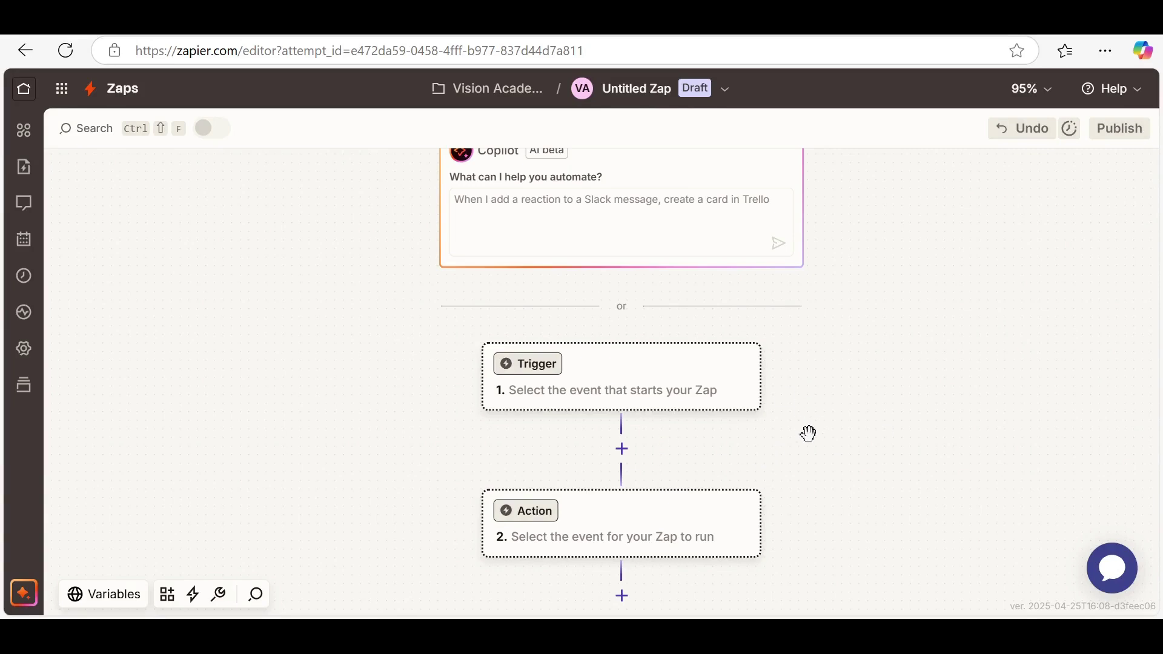
# Draft a Zap with a Google Forms trigger and a ChatGPT (OpenAI) action found by searching 'chatgpt'
pyautogui.click(542, 371)
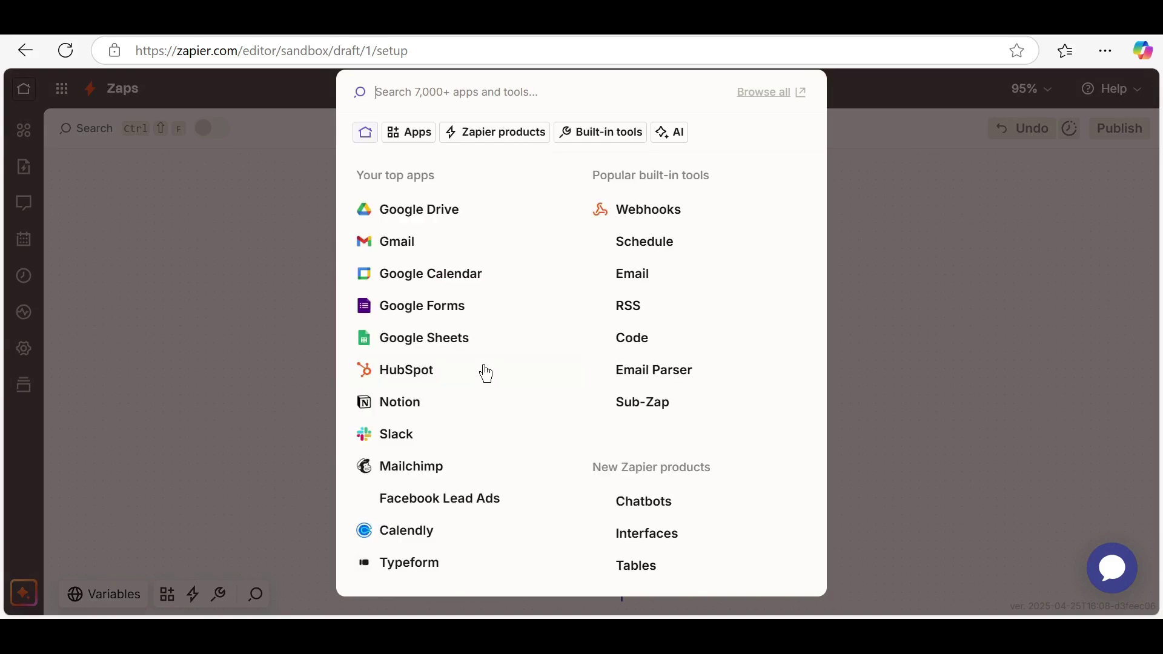
pyautogui.click(457, 315)
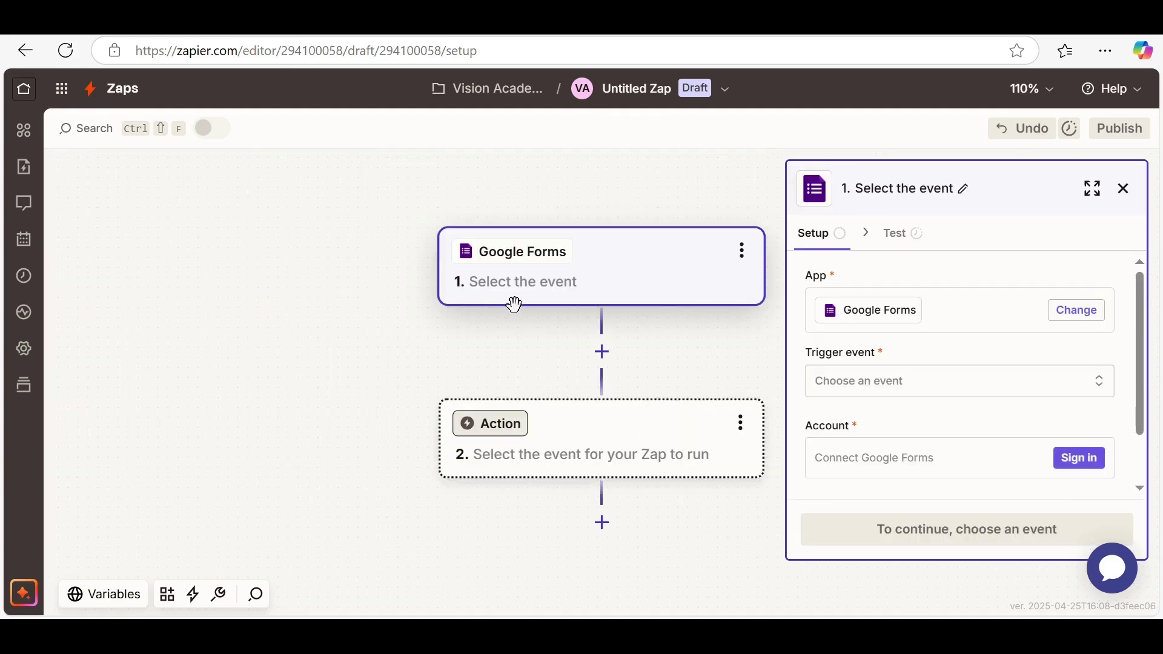
pyautogui.click(512, 431)
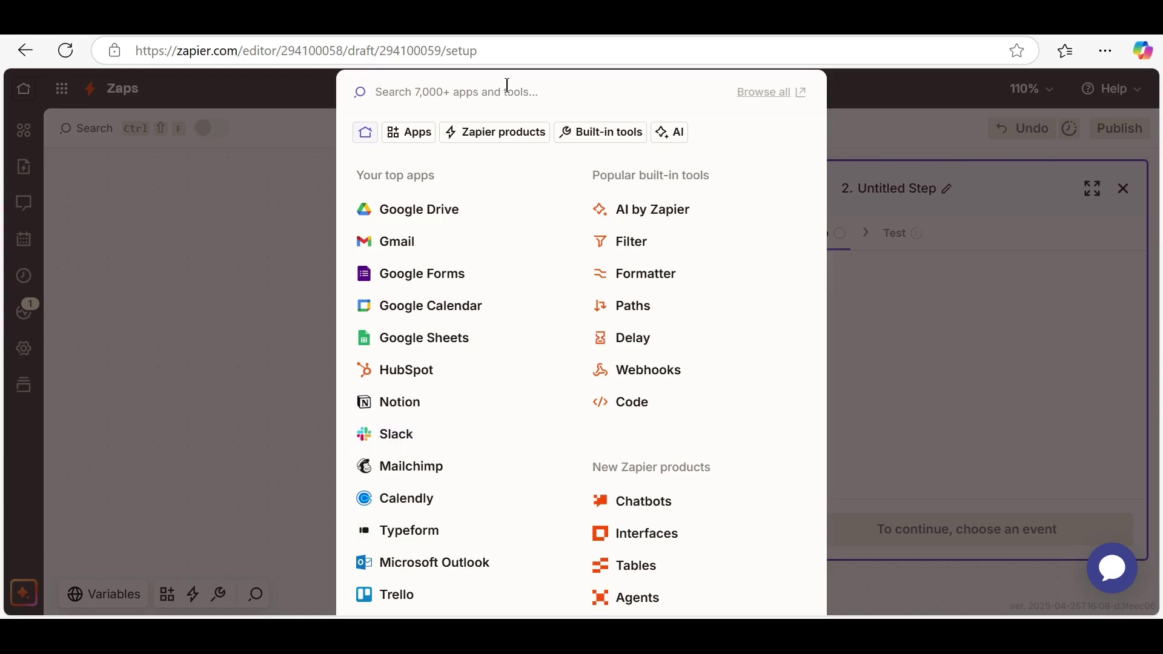
pyautogui.write('cha')
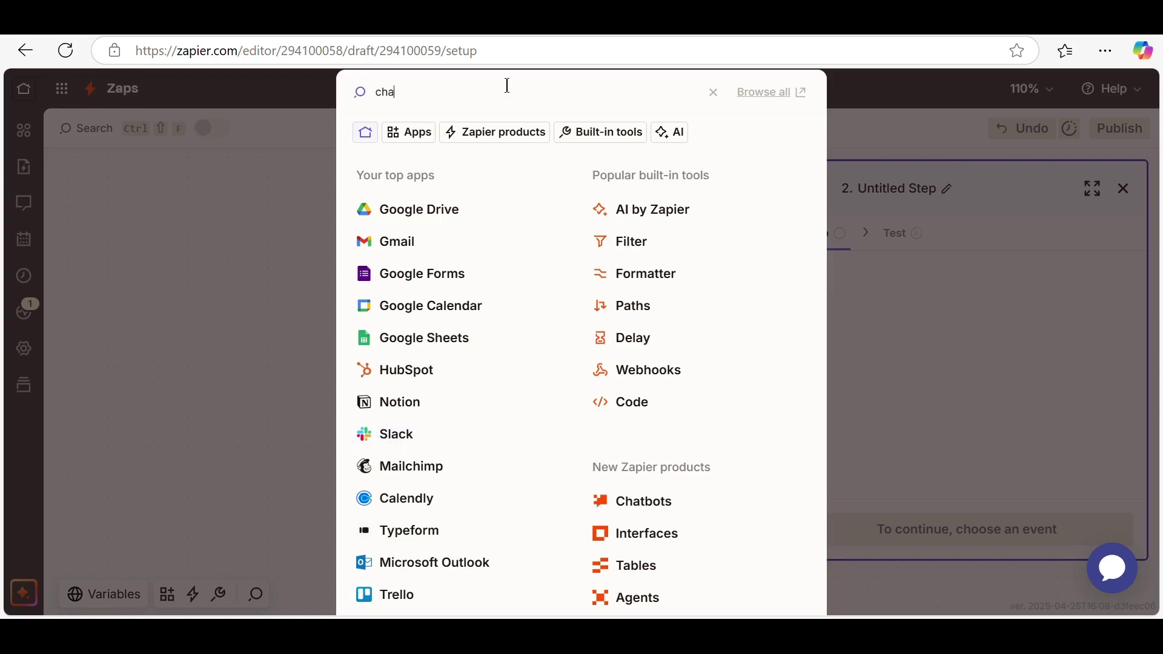
pyautogui.write('tgpt')
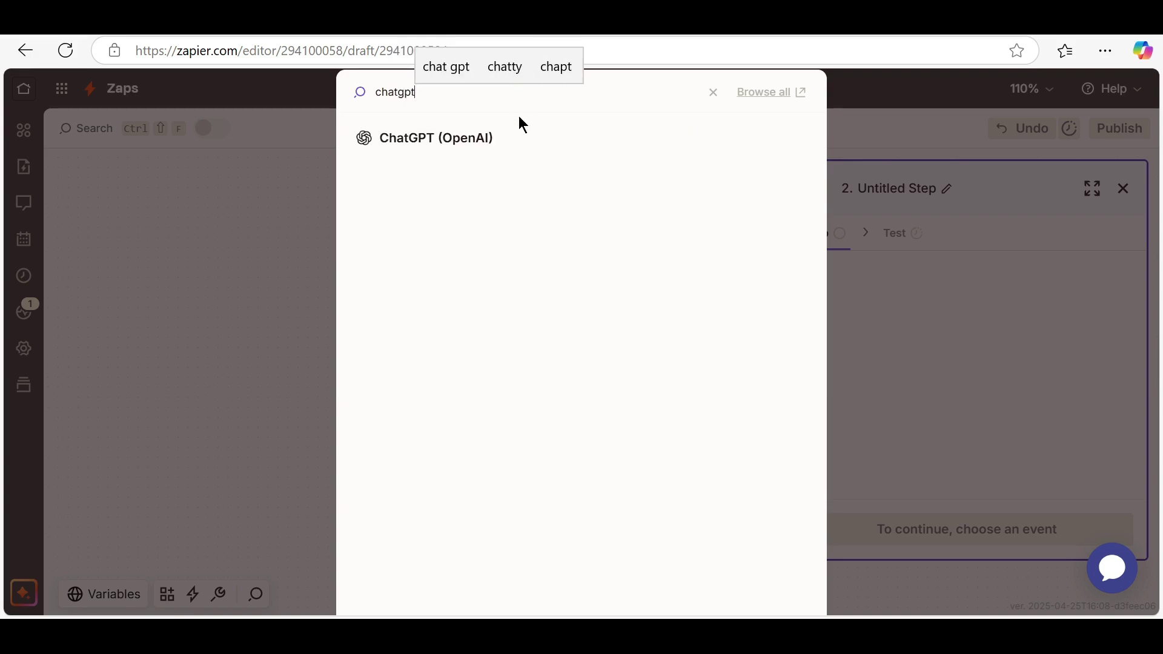
pyautogui.click(481, 145)
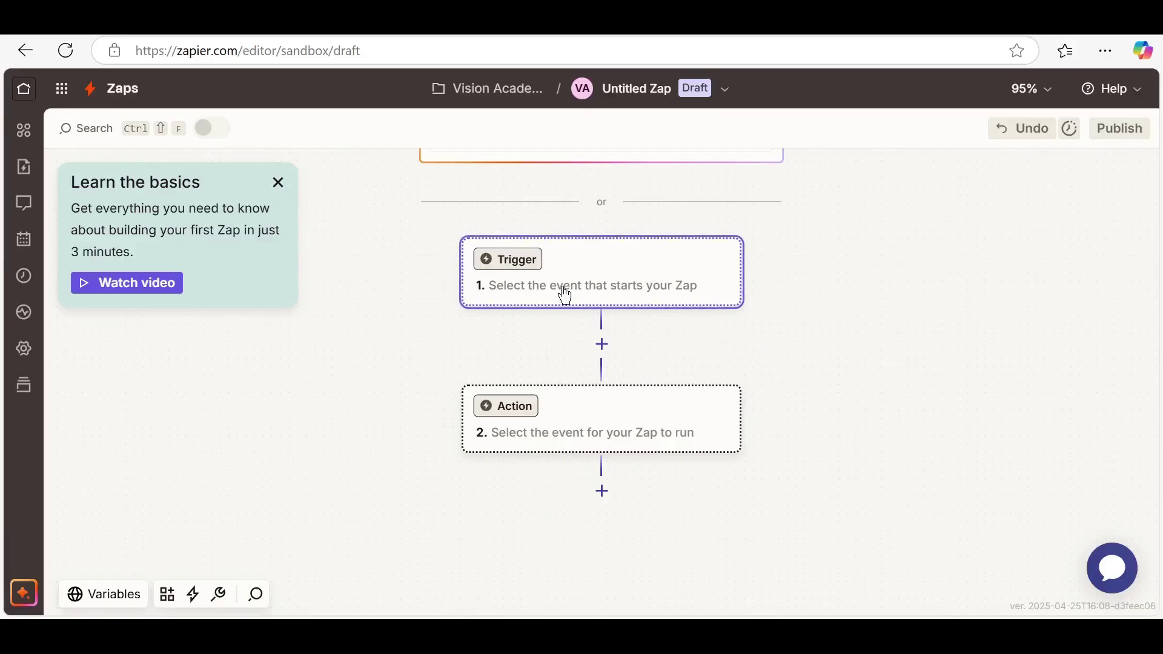
pyautogui.click(518, 270)
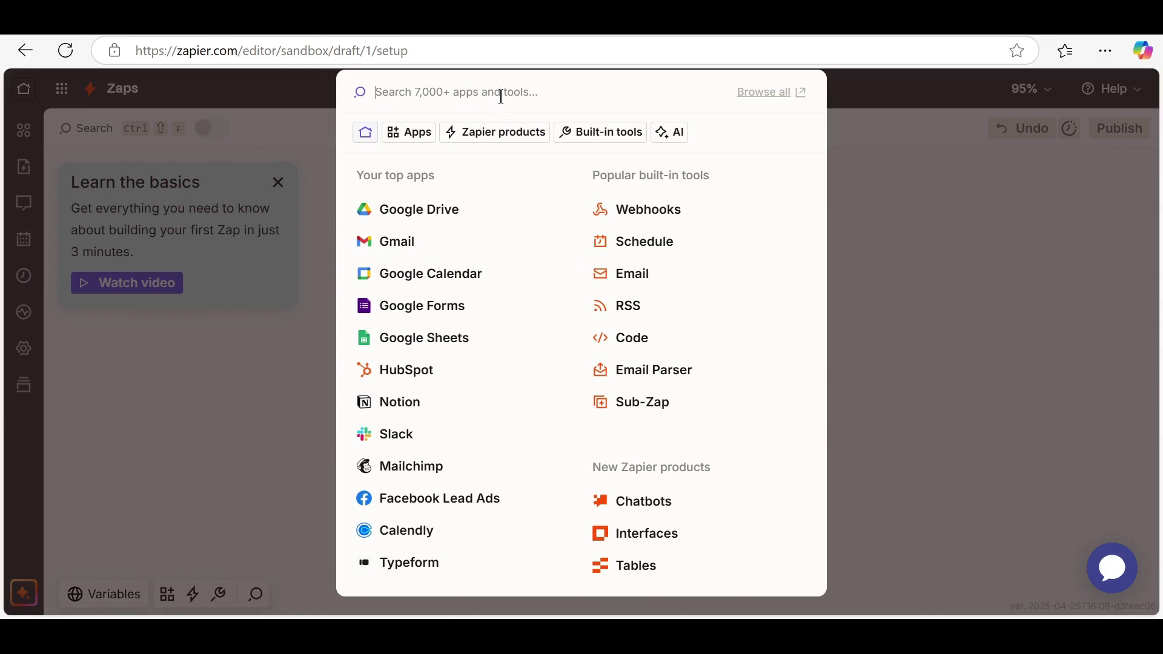
pyautogui.write('delays')
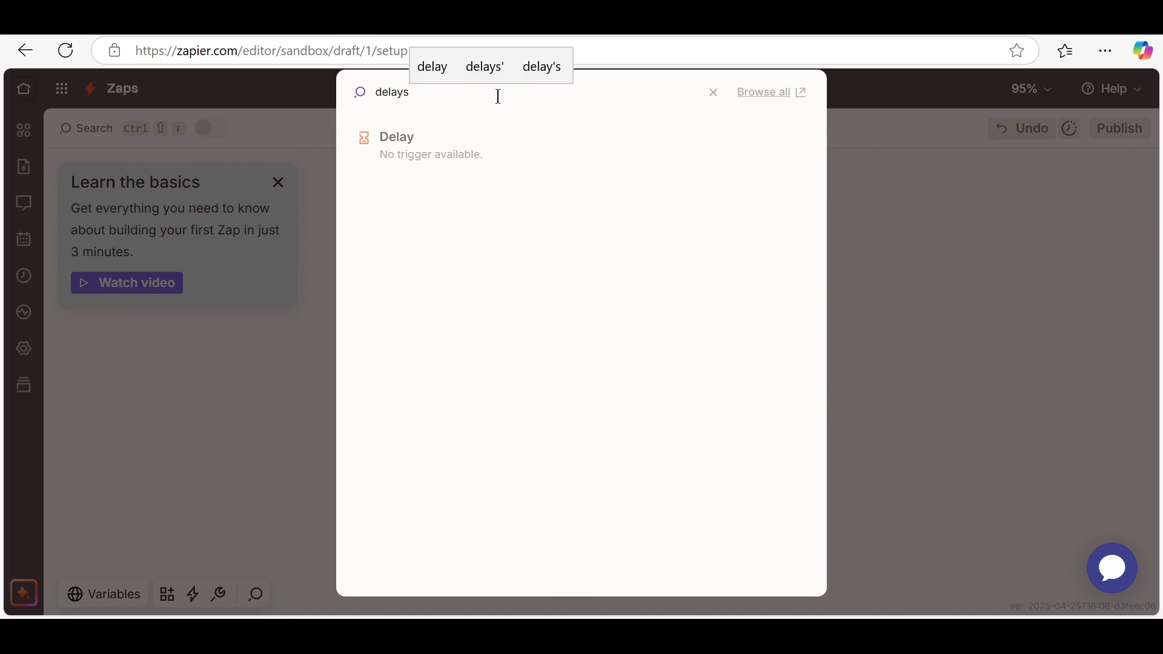
pyautogui.press('BackSpace')
pyautogui.press('BackSpace')
pyautogui.press('BackSpace')
pyautogui.press('BackSpace')
pyautogui.press('BackSpace')
pyautogui.press('BackSpace')
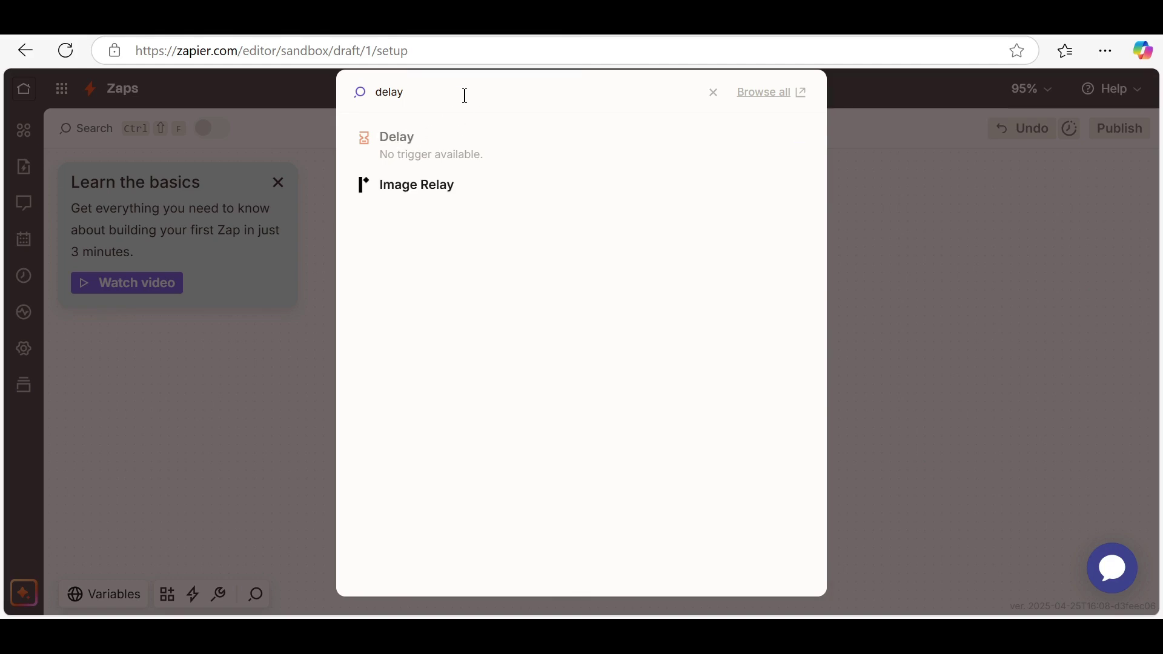
pyautogui.write('filter')
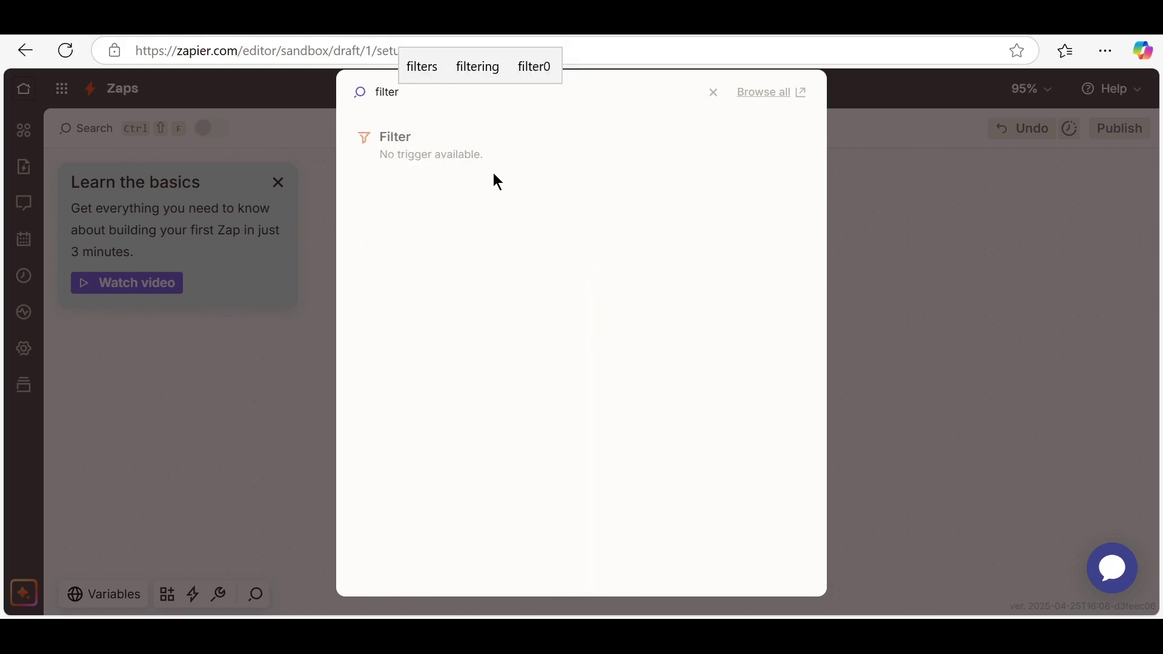
pyautogui.press('Escape')
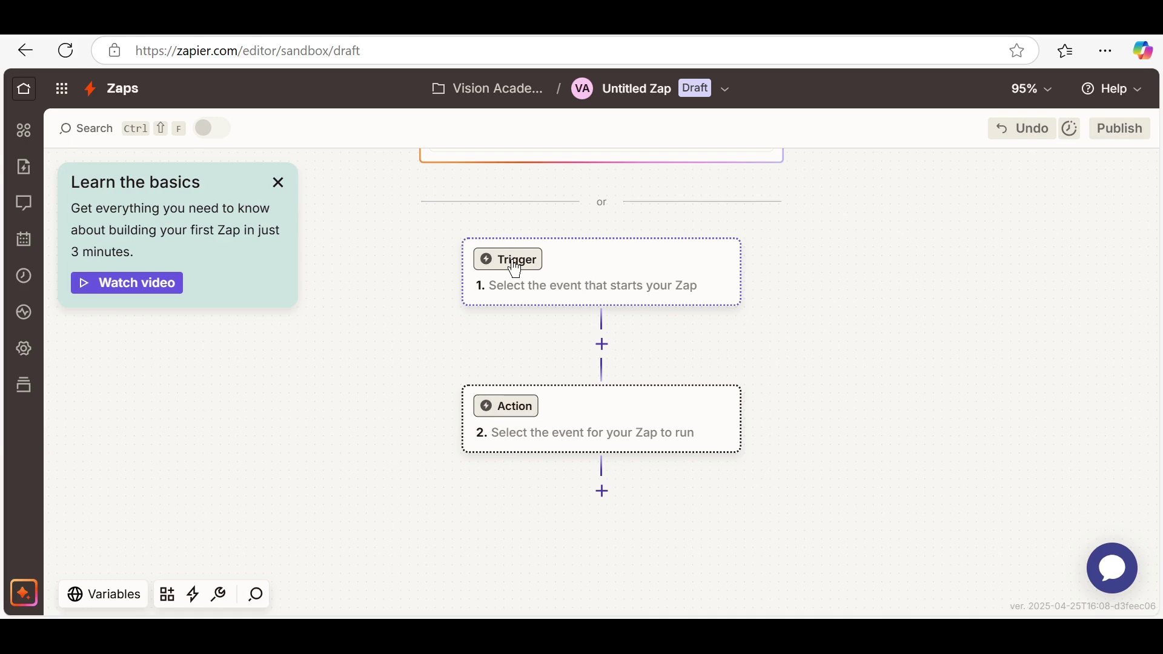
# Reopen the app picker for the blank Zap's trigger, showing top apps and built-in tools
pyautogui.click(515, 268)
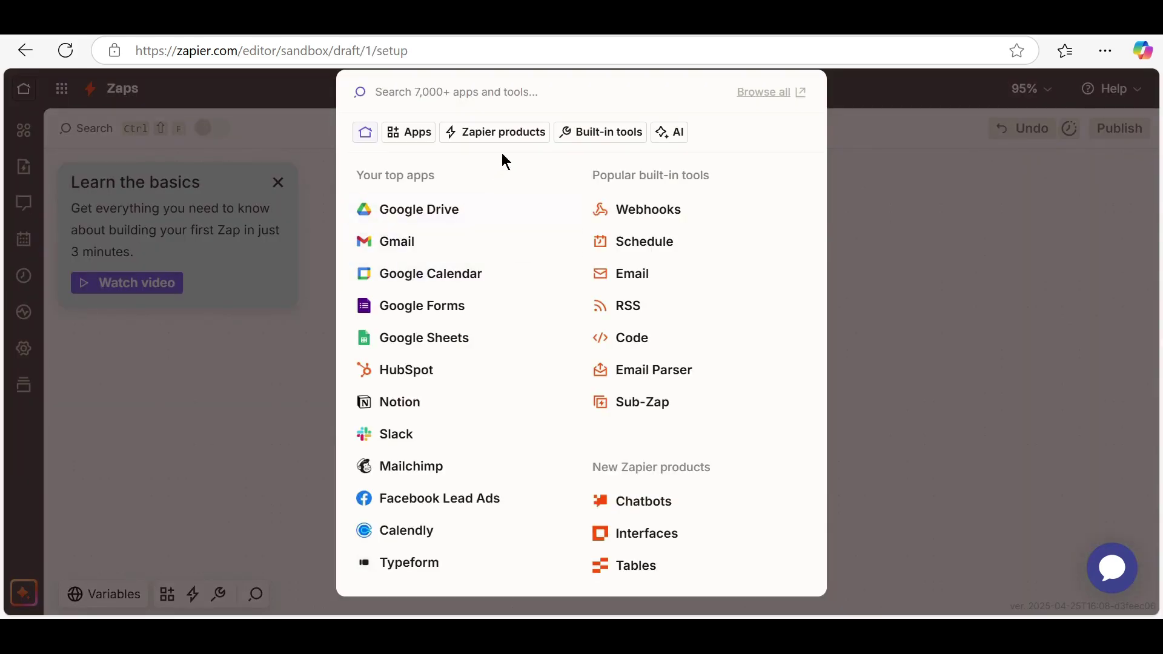